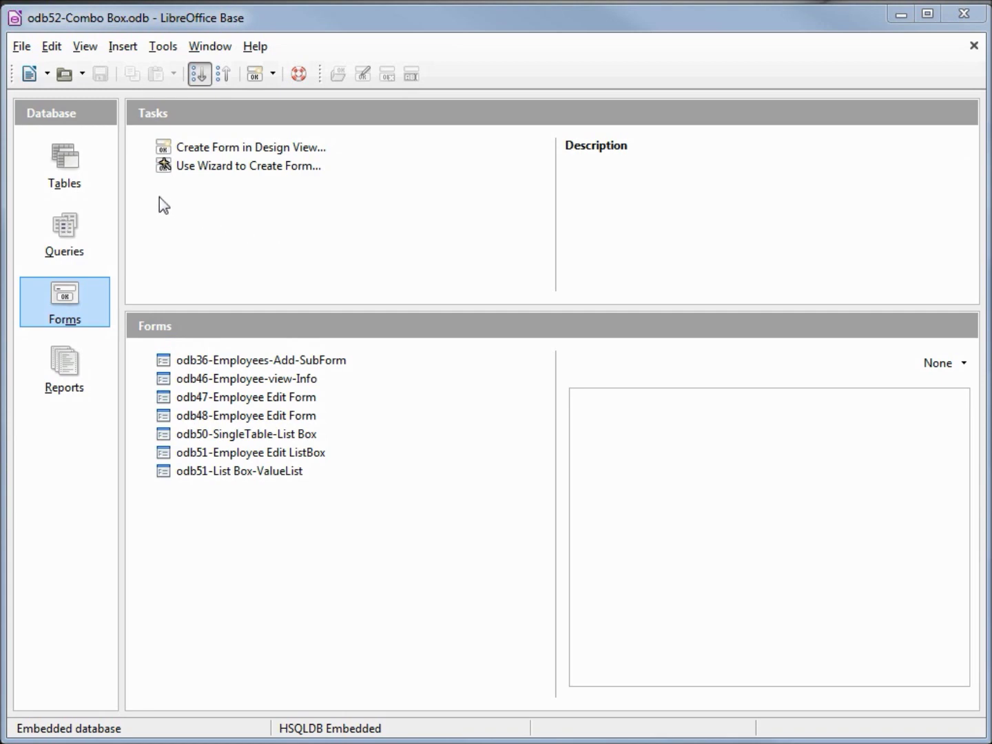
- Review tbl_Employees-Original (27 records) and tbl_Group (Unknown, Groups A–D), closing each afterwards
left_click(72, 159)
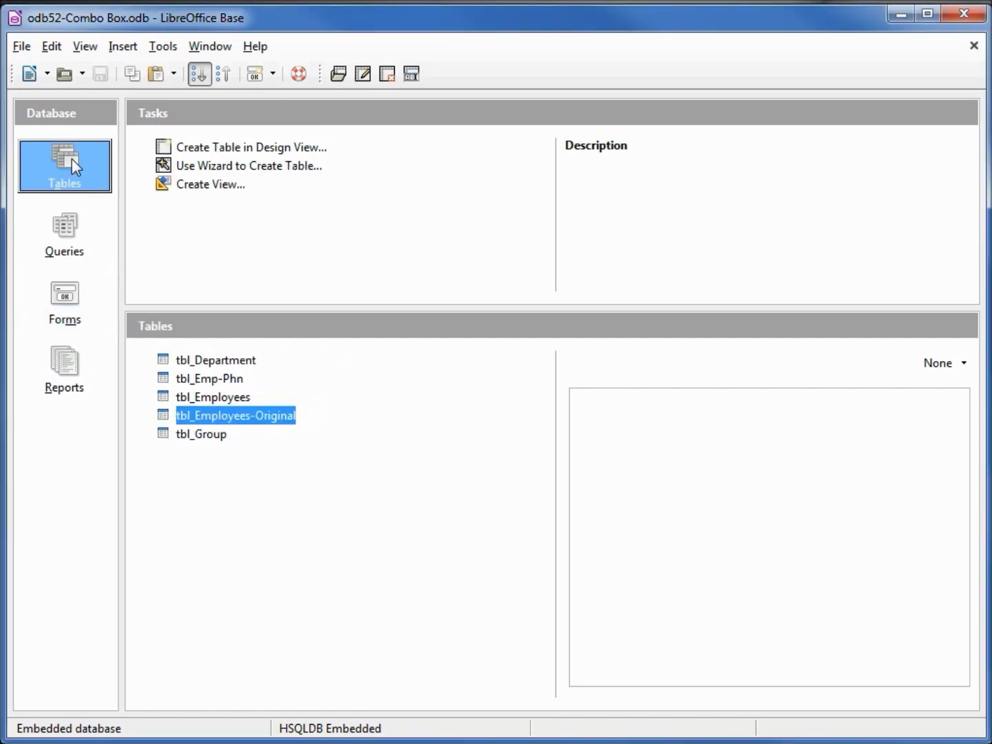
double_click(249, 416)
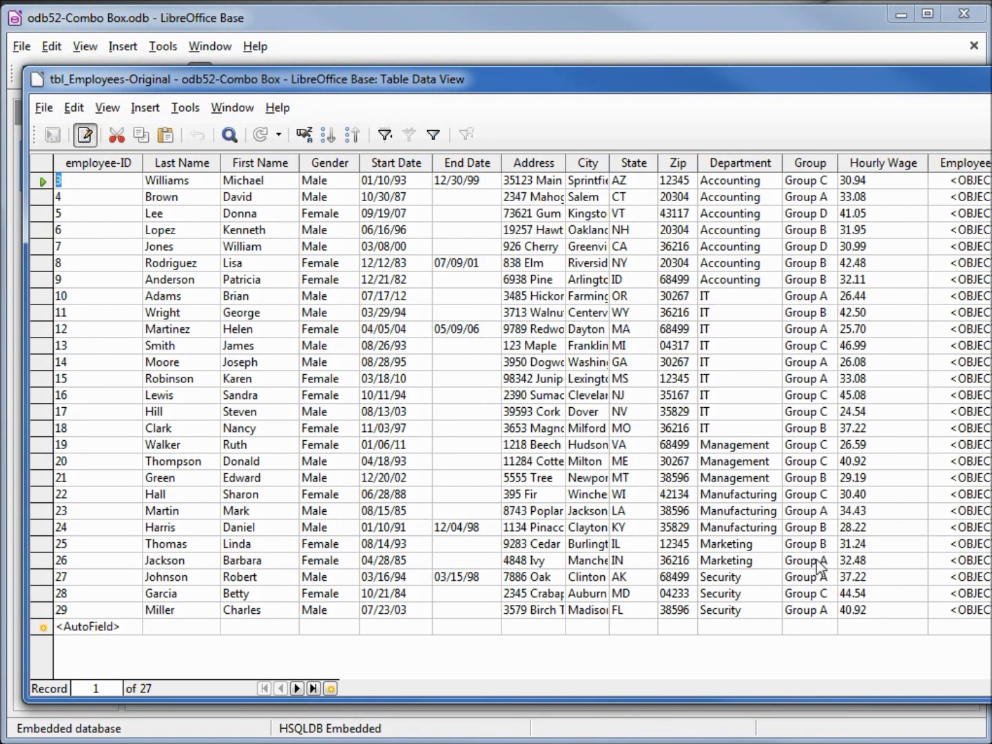
left_click(665, 31)
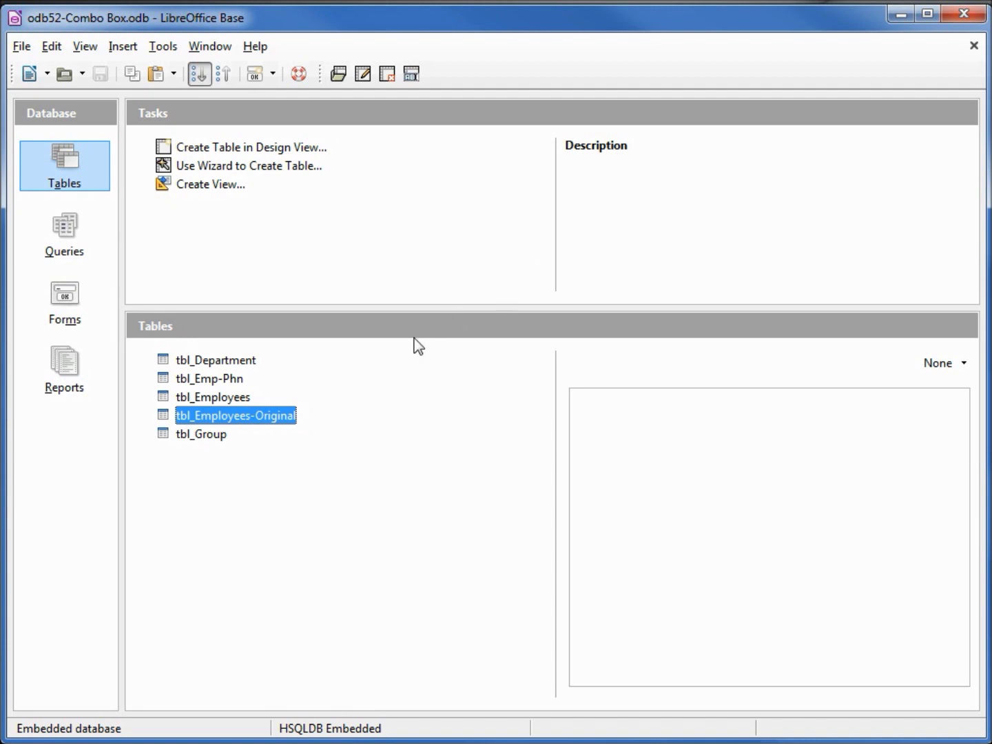
double_click(208, 434)
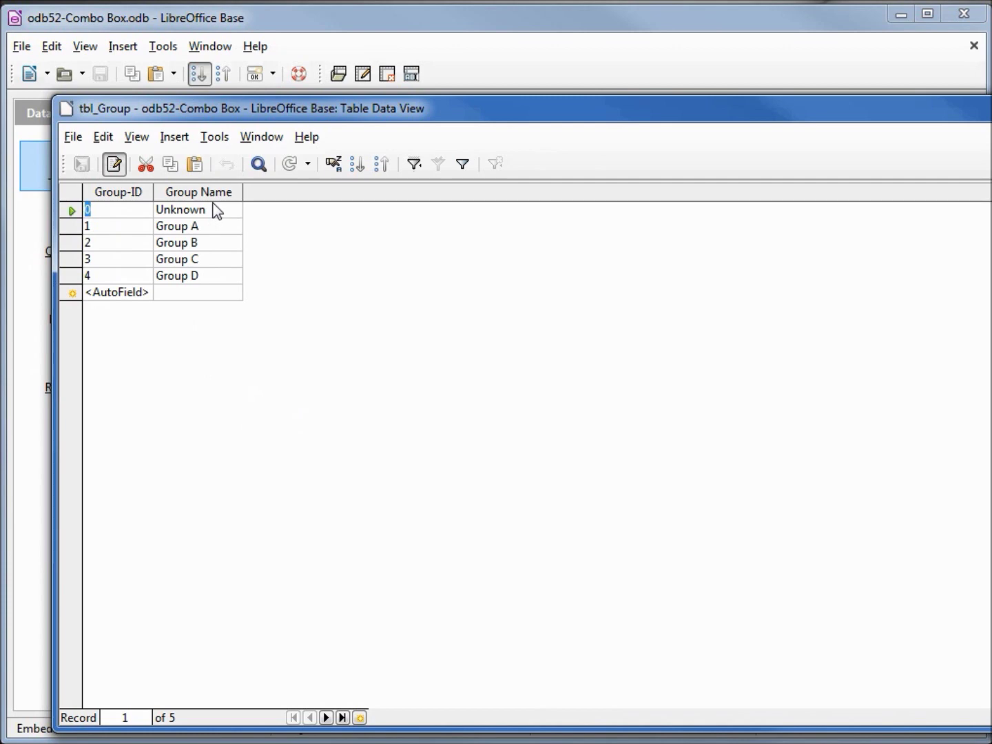
left_click(244, 24)
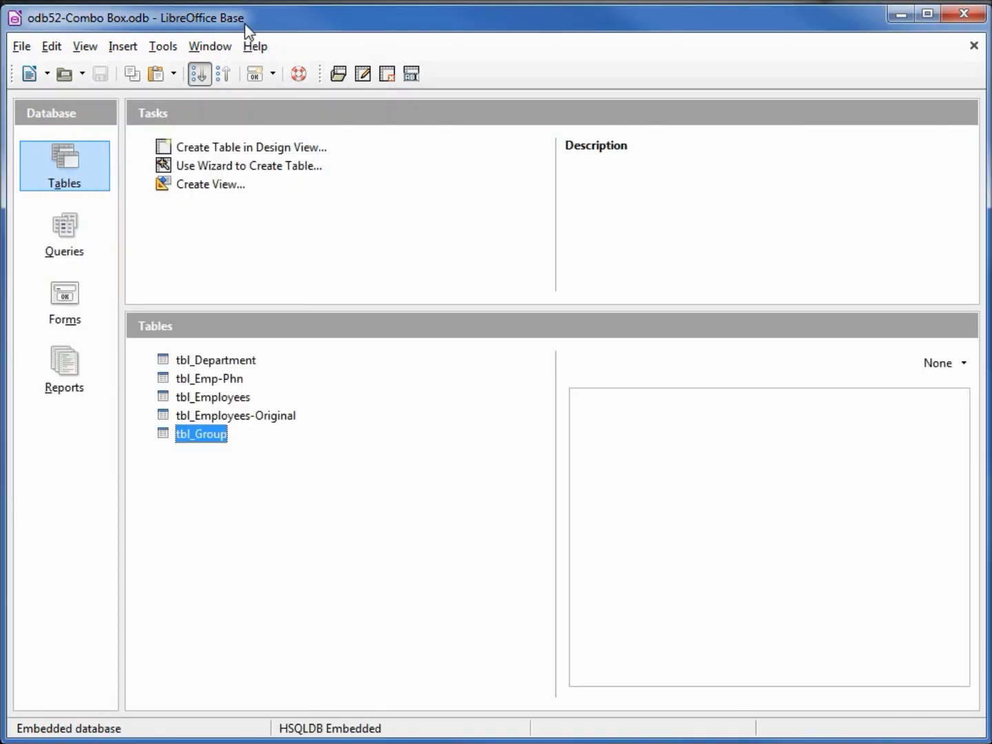
- Copy the odb51-List Box-ValueList form, paste it as odb52-Combo Box, and open it for editing
left_click(73, 300)
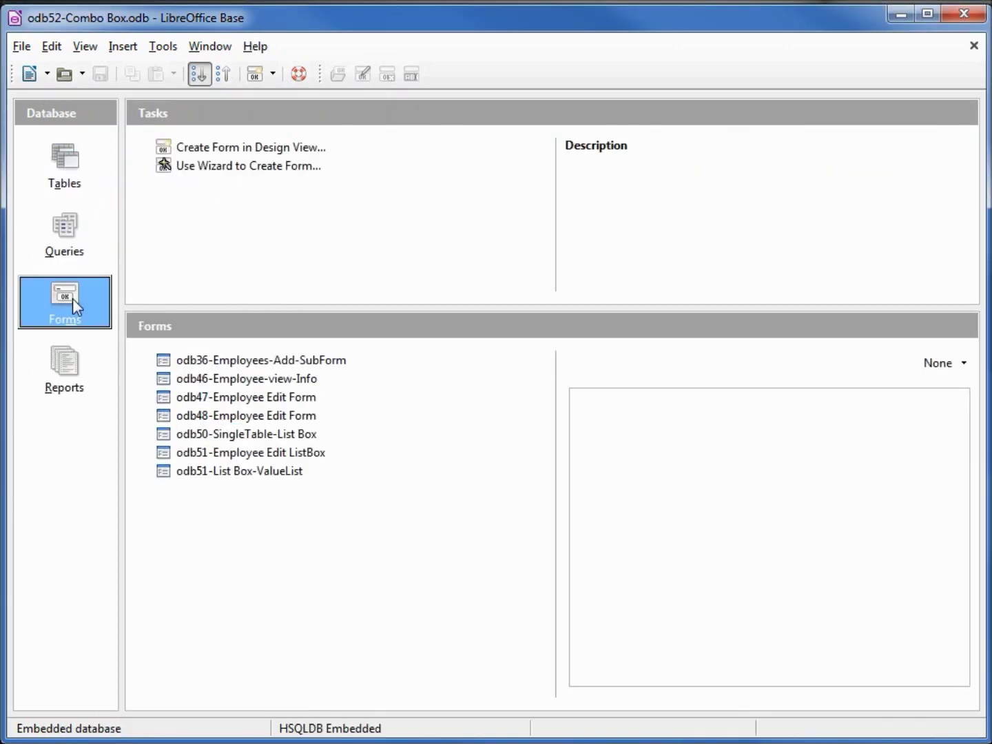
right_click(227, 474)
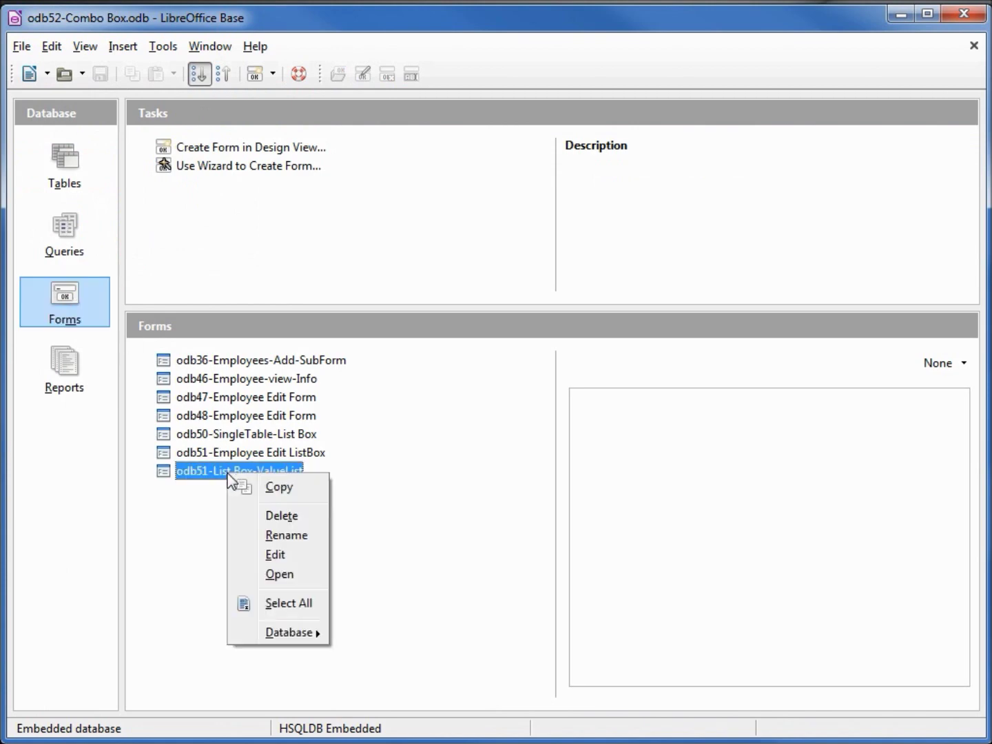
left_click(275, 489)
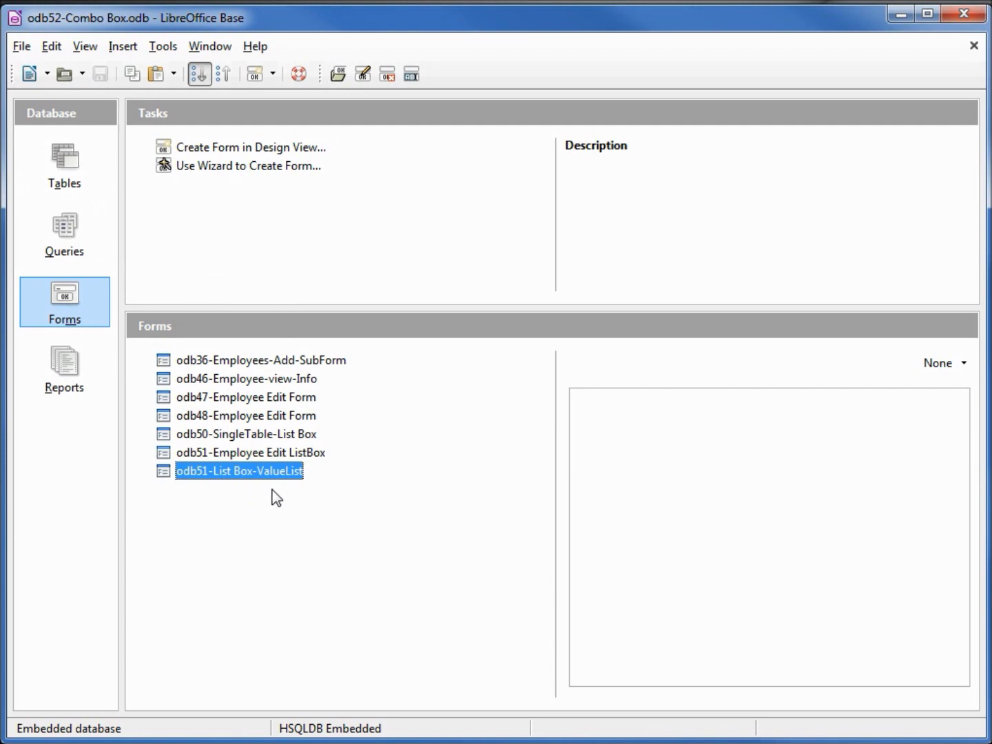
right_click(272, 490)
left_click(320, 508)
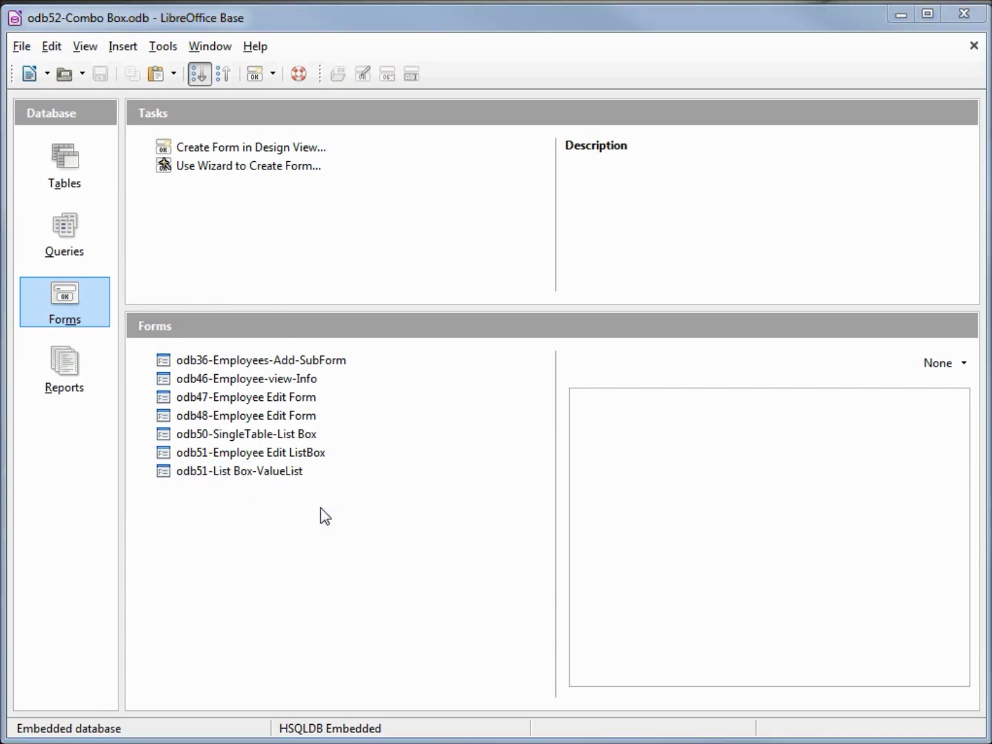
left_click_drag(630, 373, 434, 381)
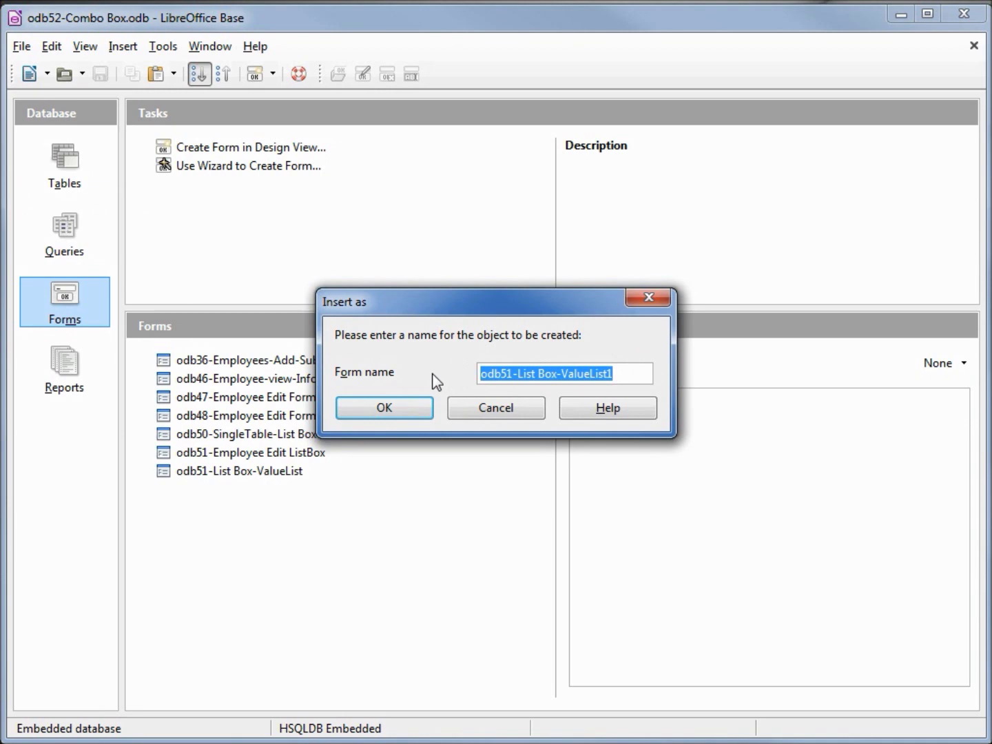
type("odb52-Combo Box")
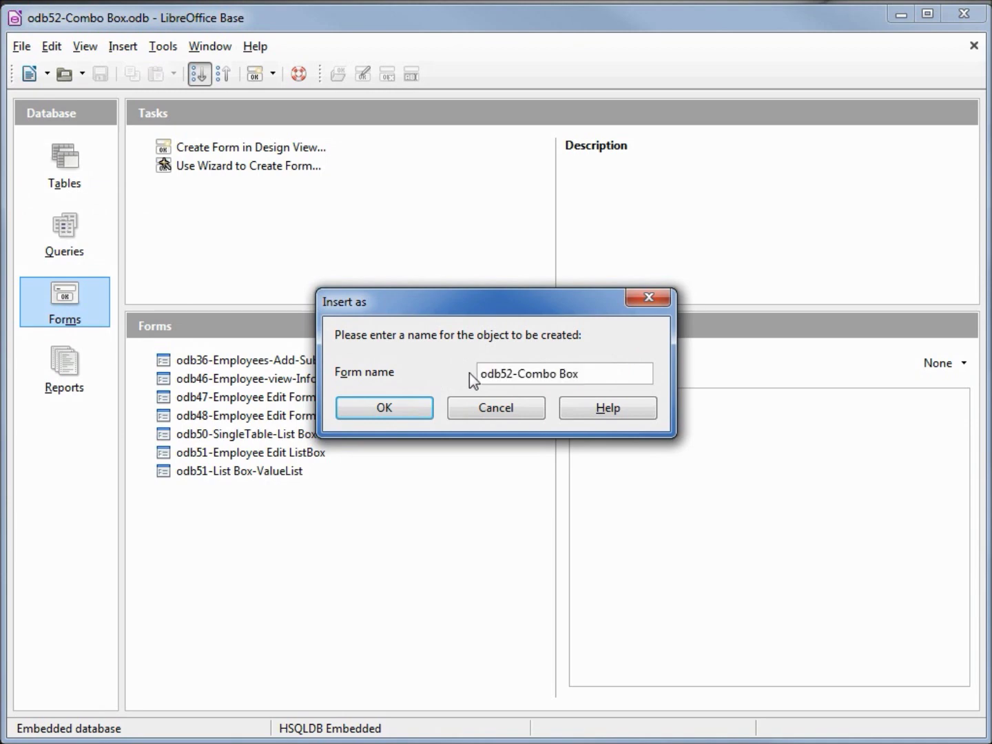
left_click(405, 411)
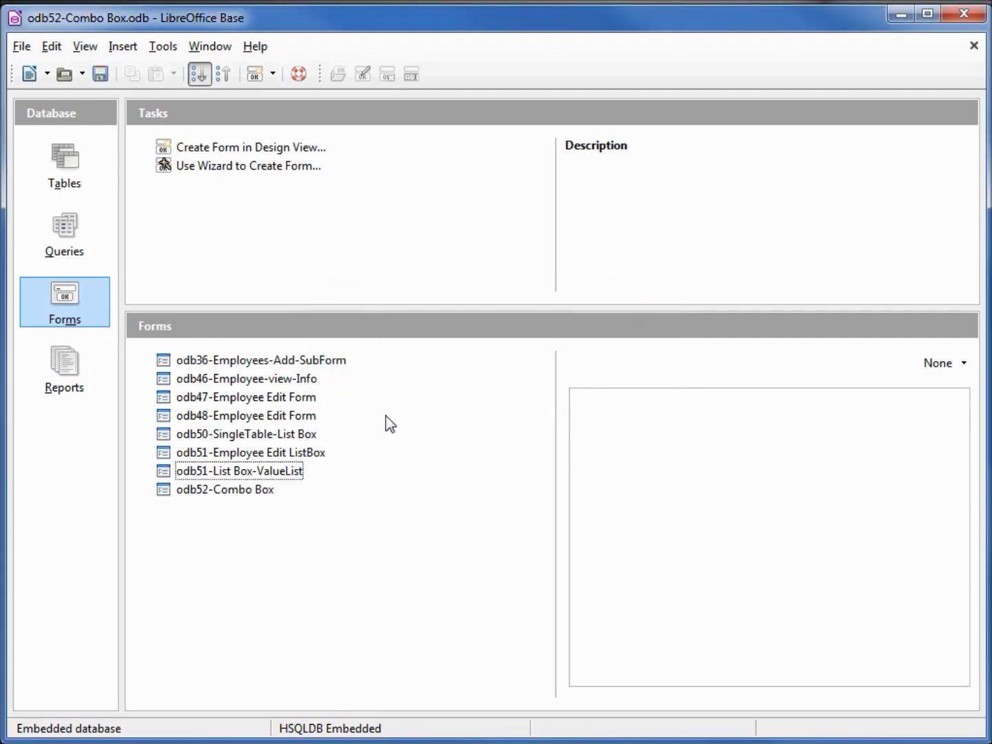
right_click(256, 487)
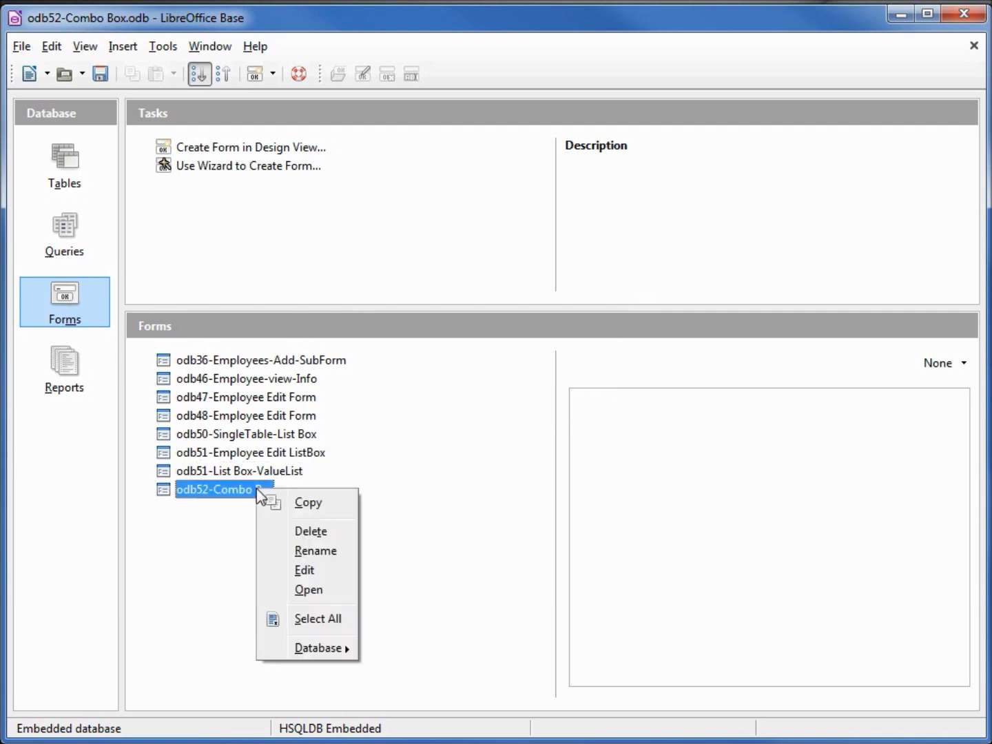
left_click(306, 570)
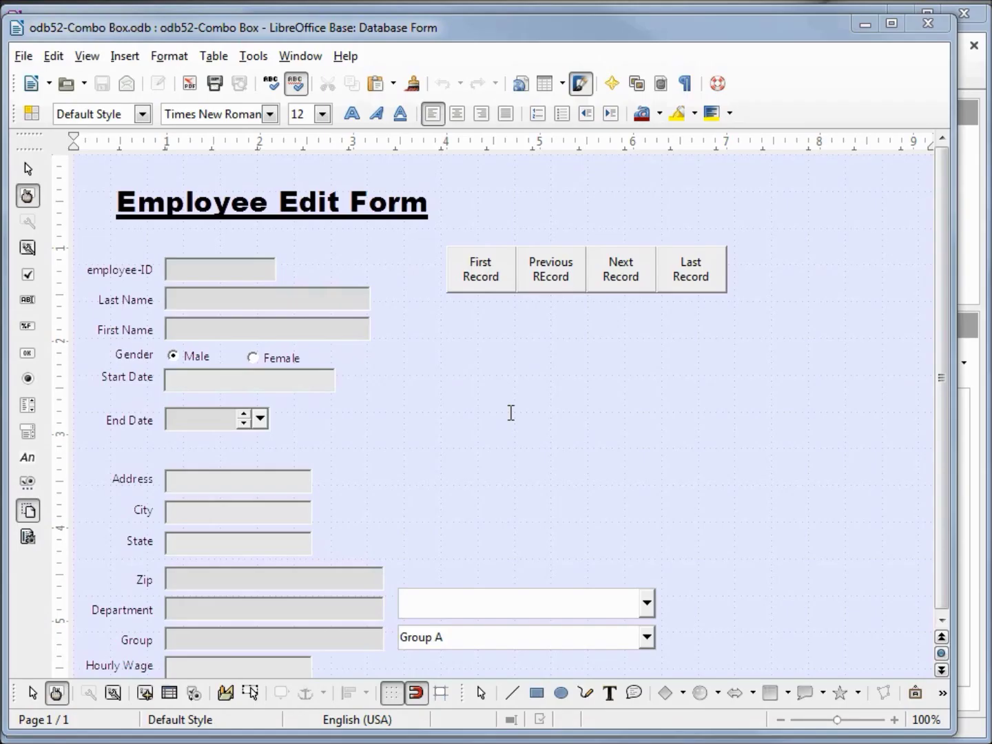
- With control wizards enabled, draw a combo box to the right of the Group A field
left_click(22, 543)
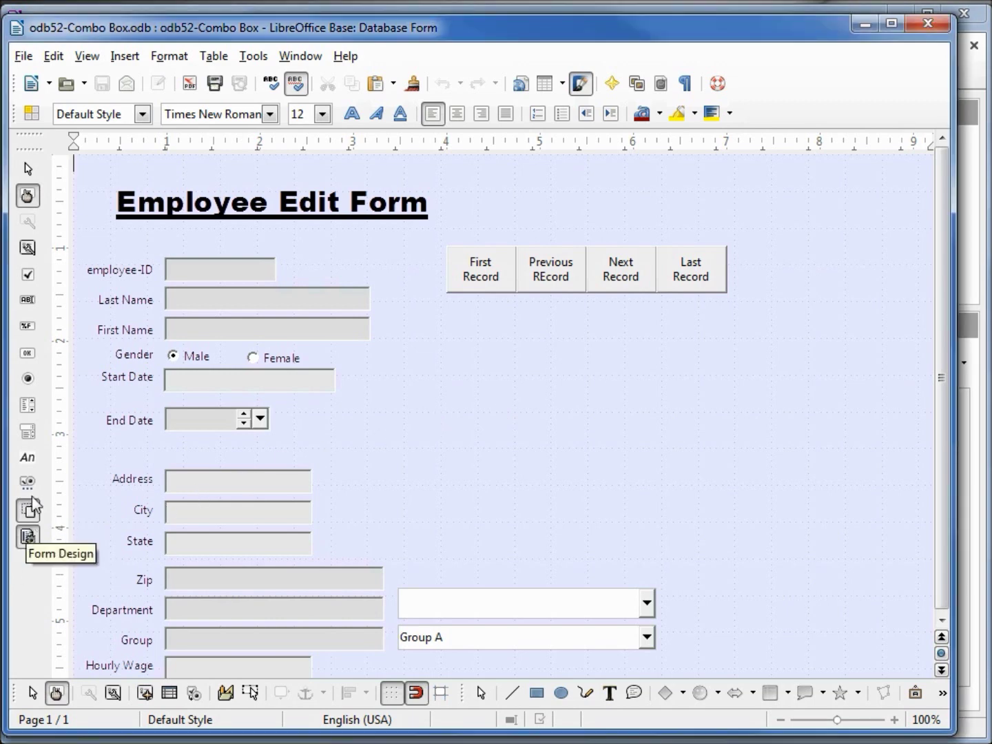
left_click(31, 439)
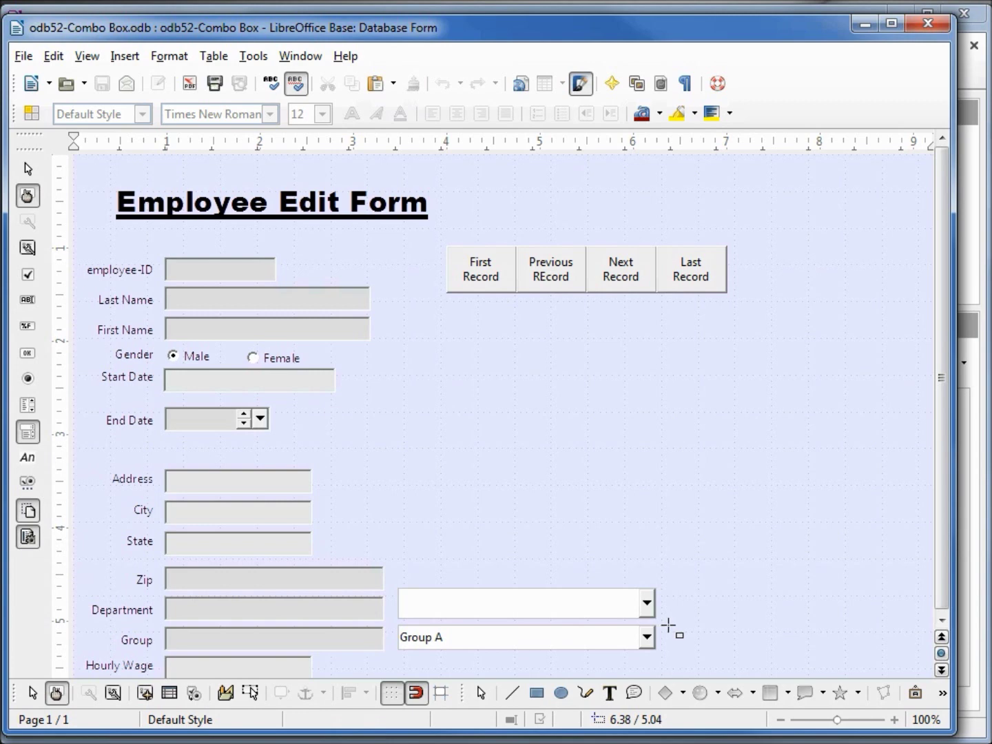
left_click_drag(667, 628, 899, 650)
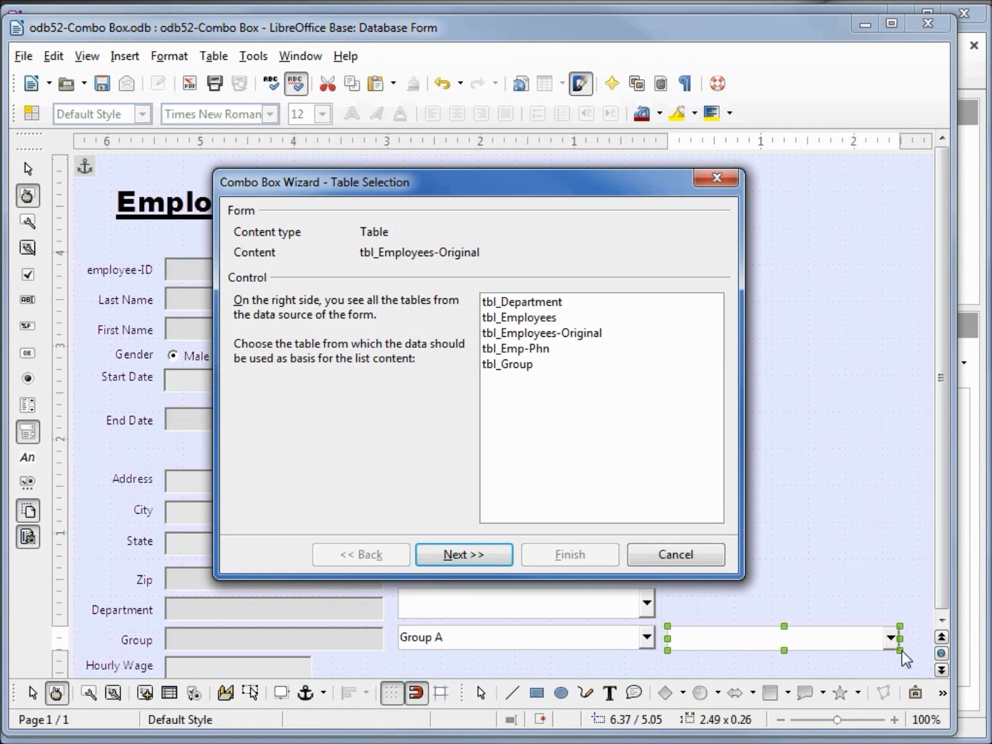
- In the Combo Box Wizard, choose tbl_Employees-Original as the source table and Group as the display field
left_click(537, 335)
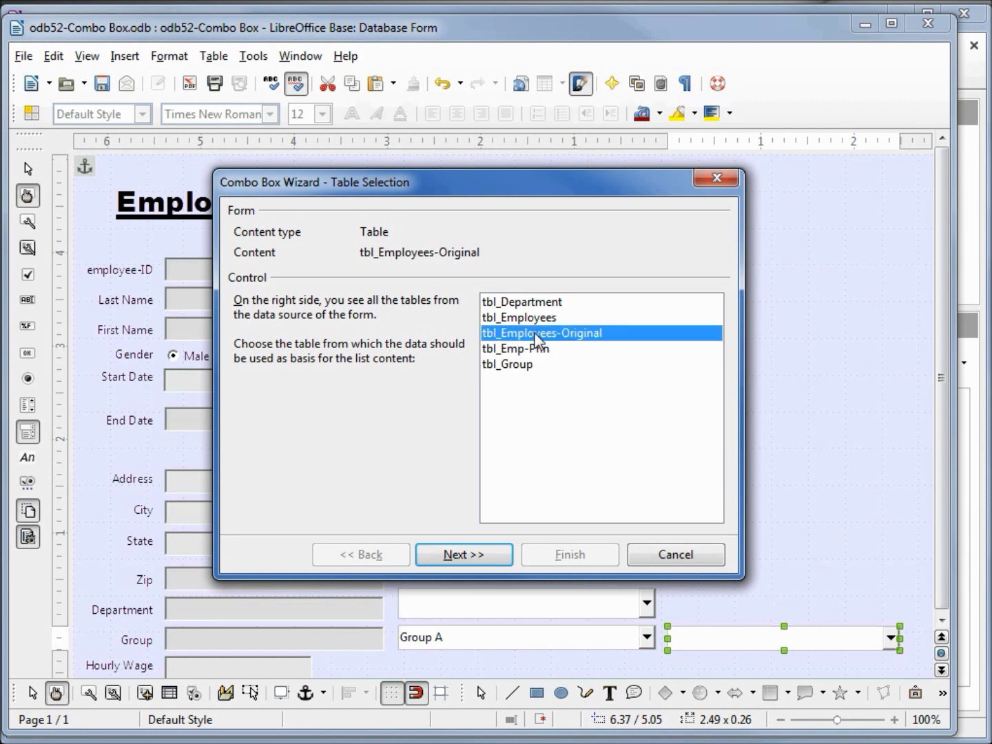
left_click(474, 559)
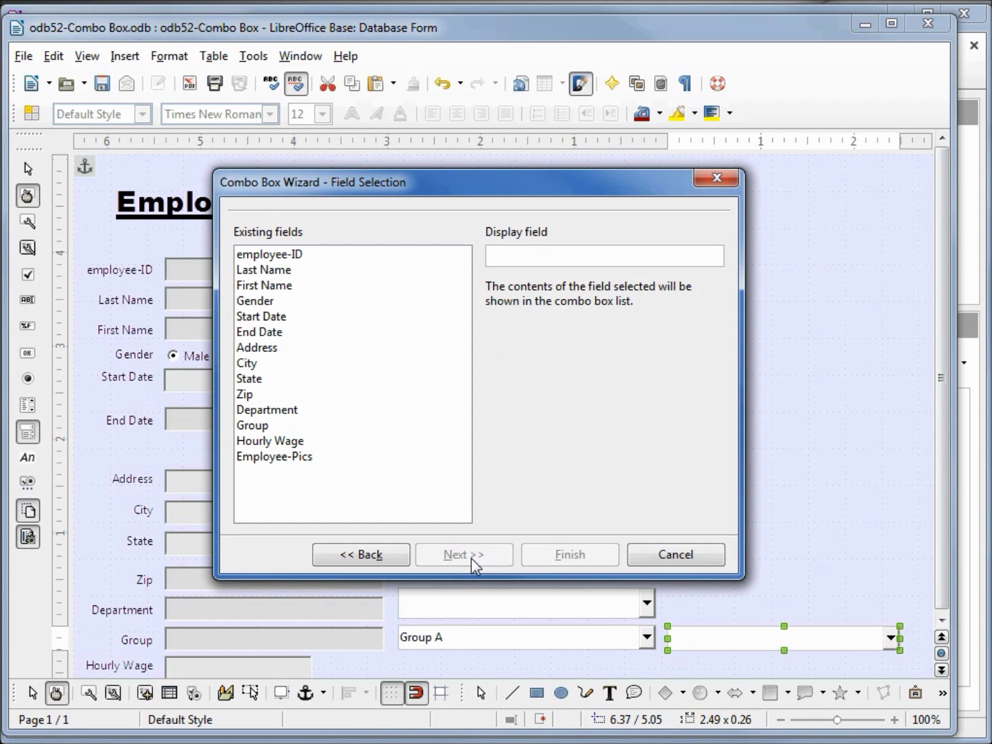
left_click(259, 426)
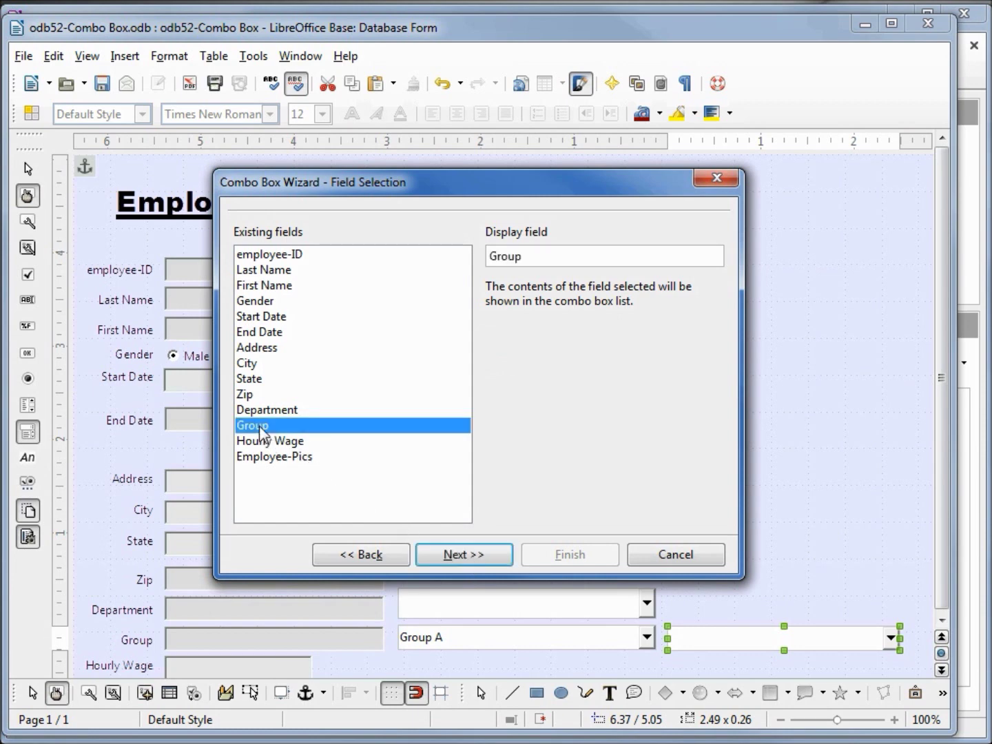
left_click(450, 555)
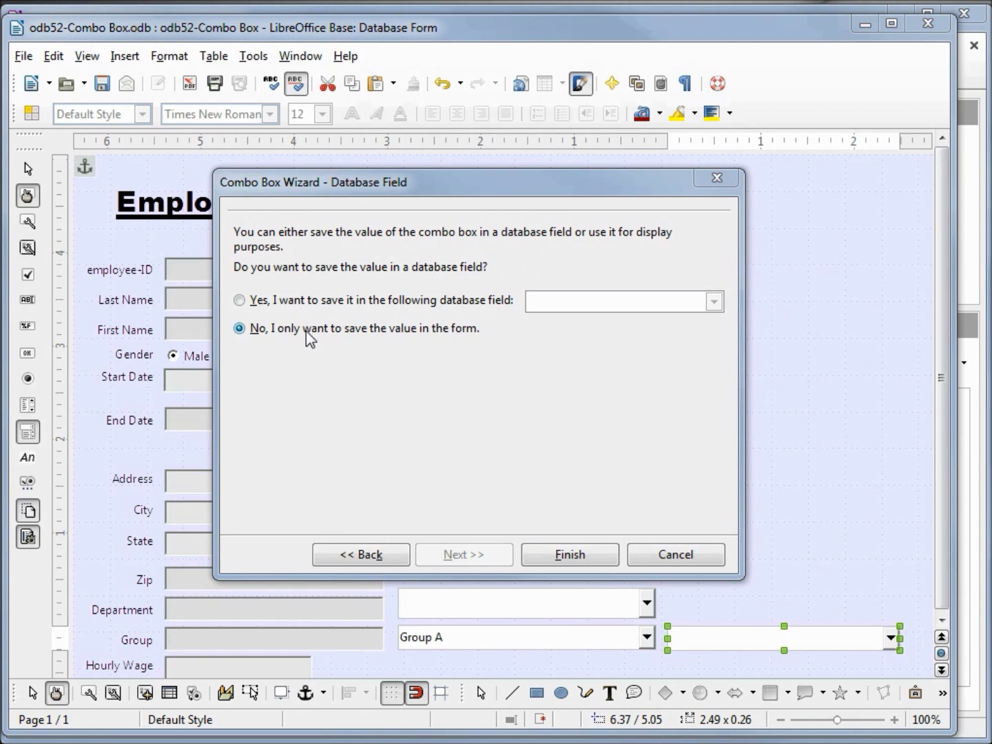
- Have the wizard save the combo box value in the Group database field, then finish
left_click(239, 301)
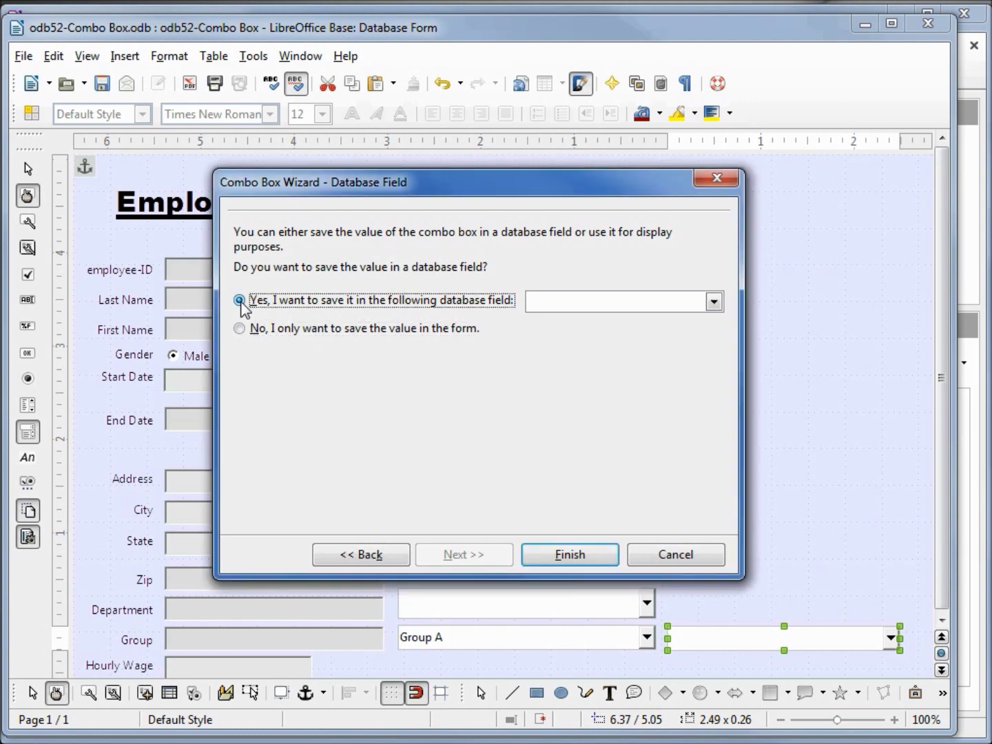
left_click(713, 303)
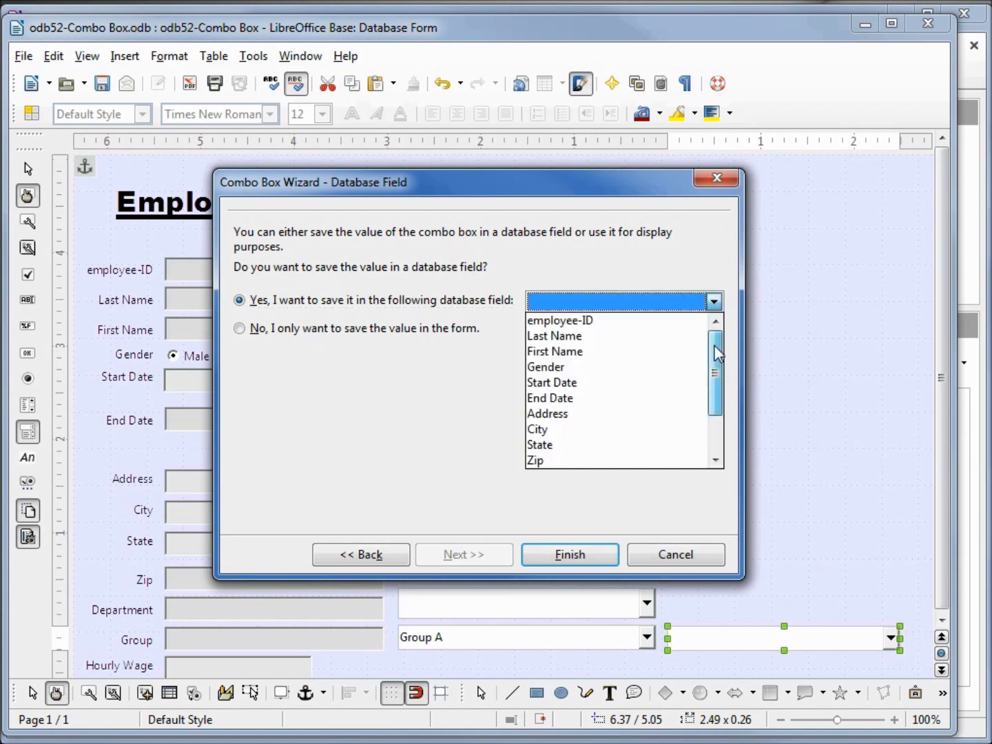
left_click_drag(715, 344, 726, 434)
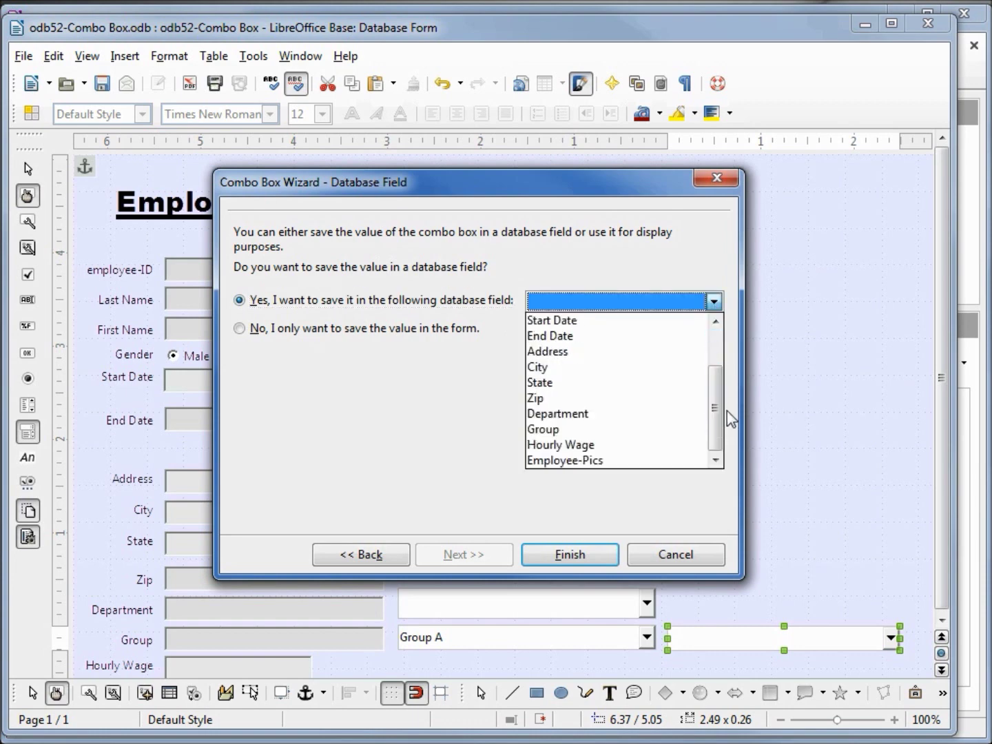
left_click(549, 429)
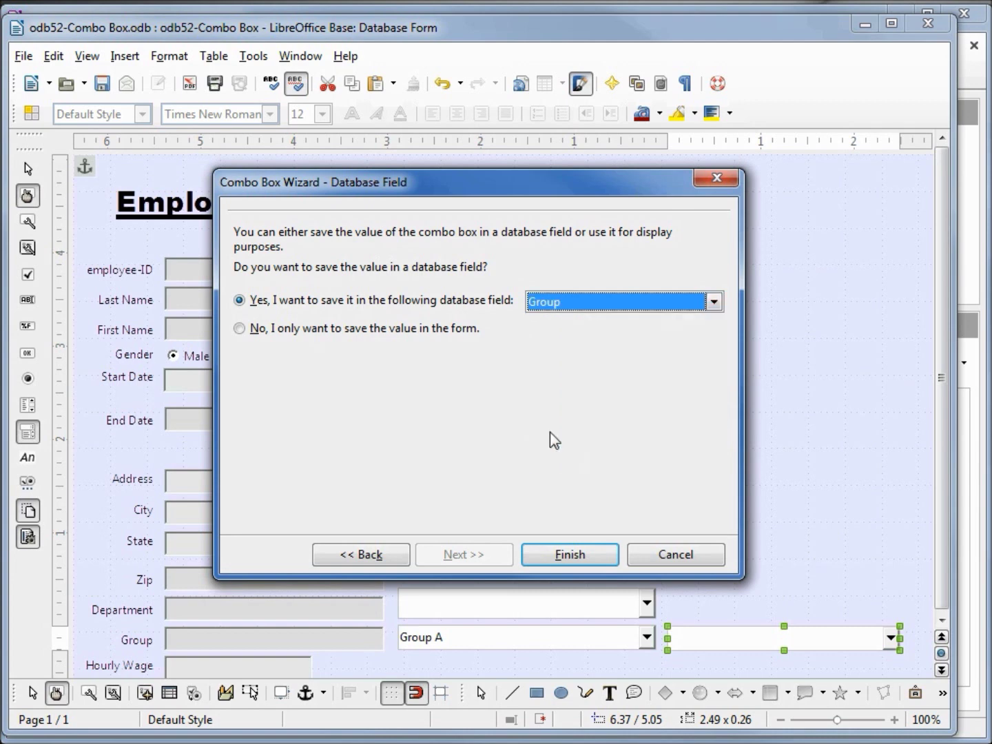
left_click(583, 554)
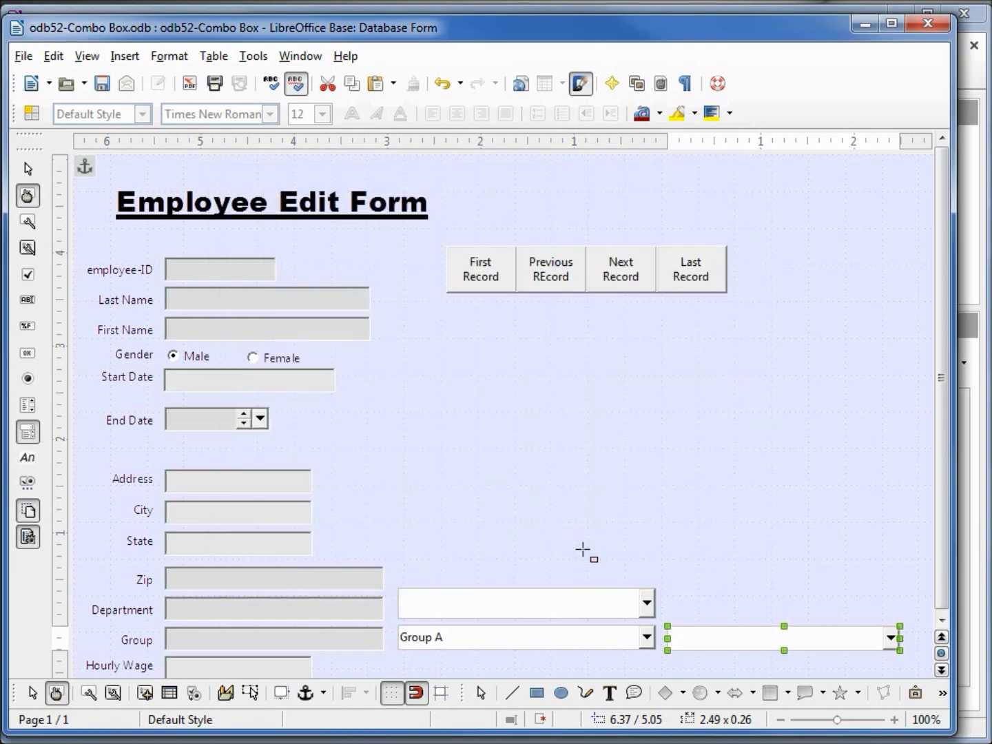
- With wizards off, draw a second combo box above the first and open its properties
left_click(26, 537)
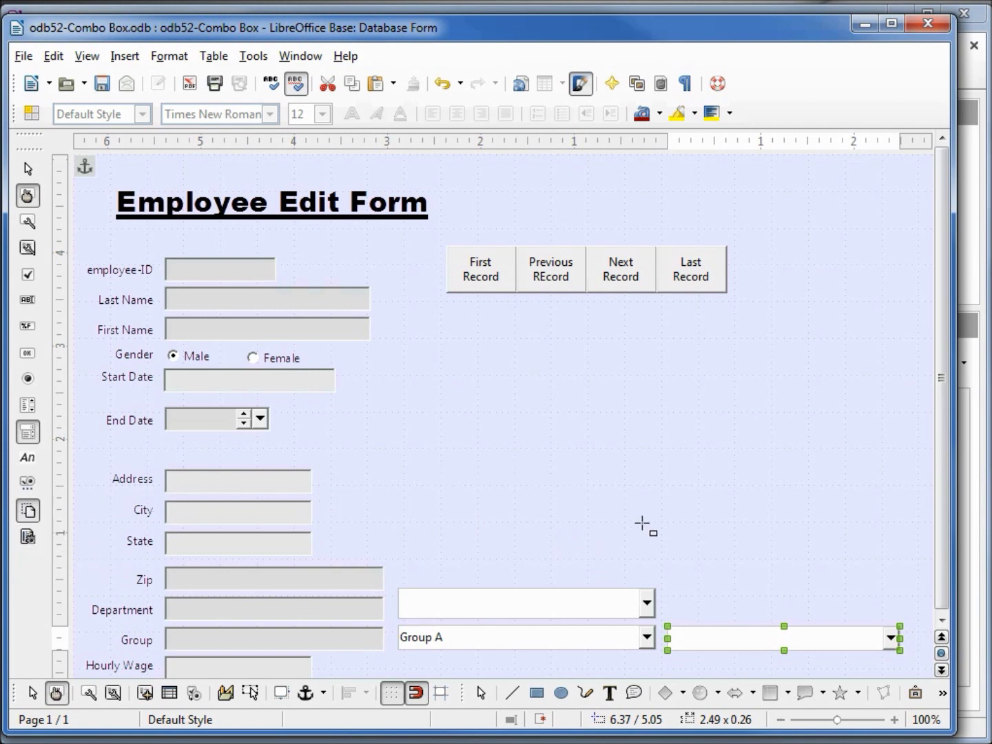
mouse_move(678, 545)
left_mouse_down()
mouse_move(714, 572)
mouse_move(900, 579)
left_mouse_up()
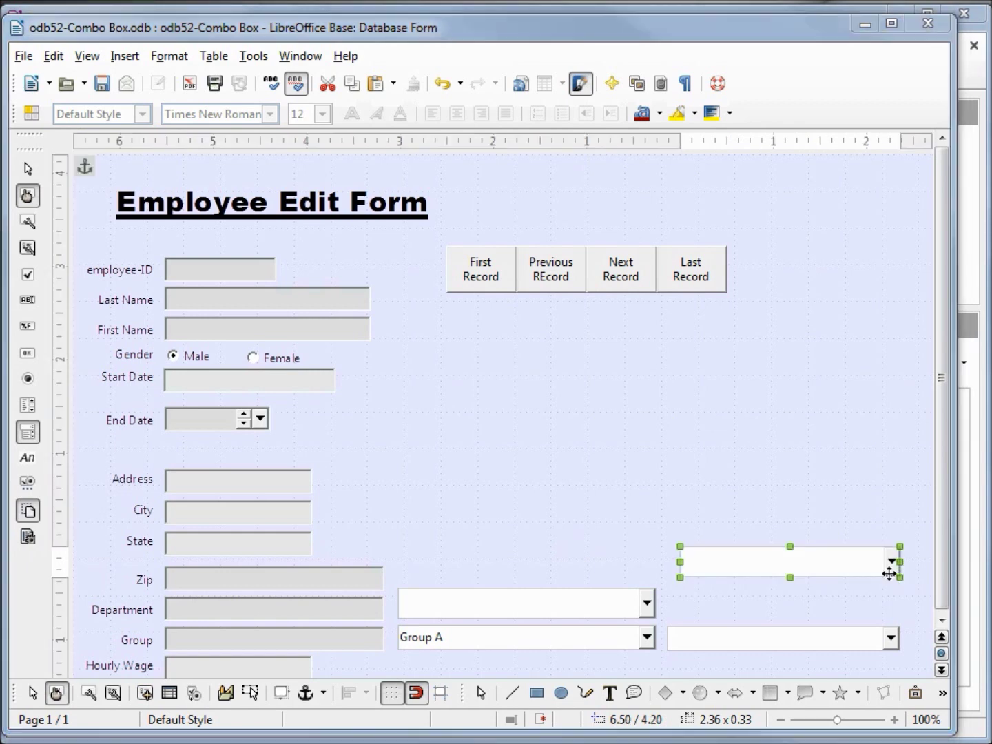
left_click(90, 693)
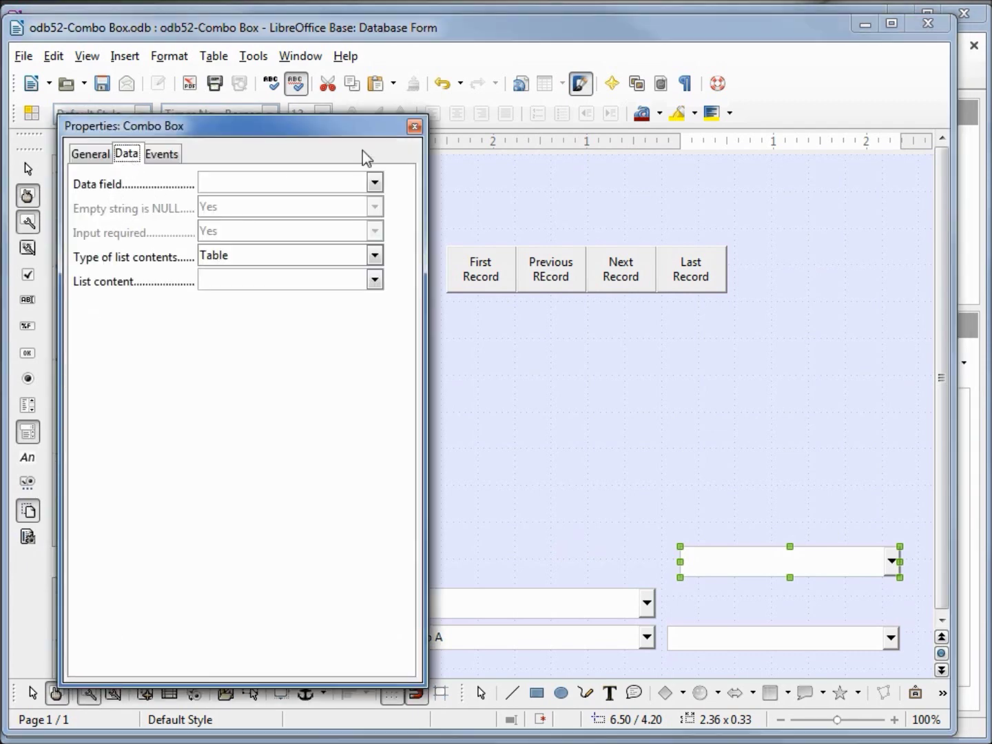
- Bind the new combo box to Group, set its list contents type to Sql, and launch the query designer
left_click(375, 183)
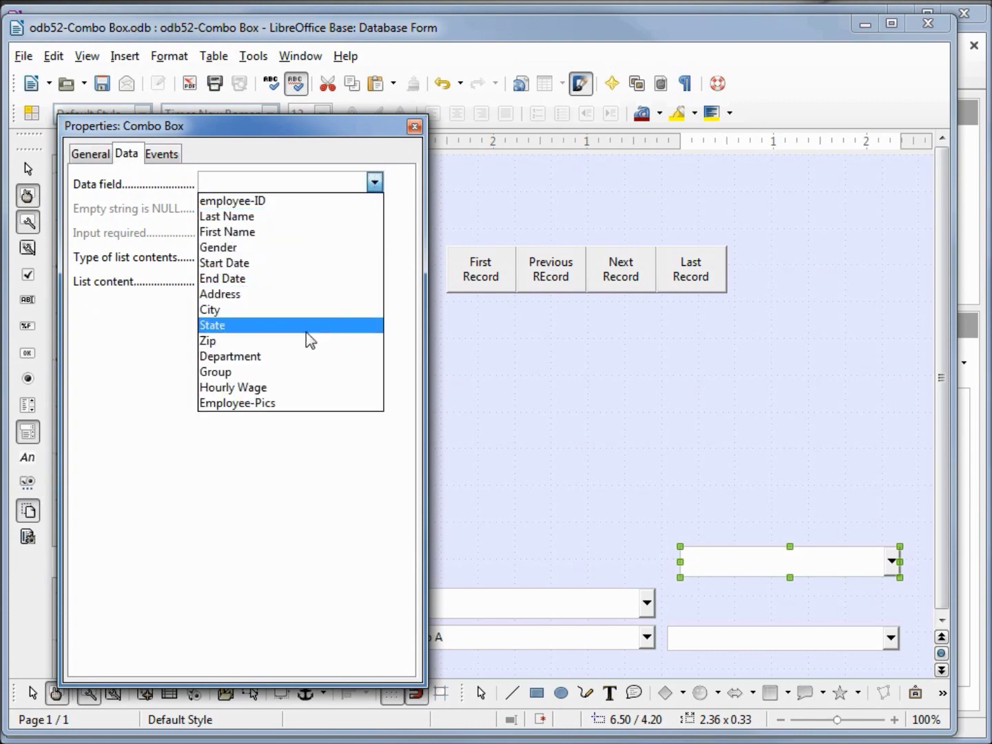
left_click(288, 373)
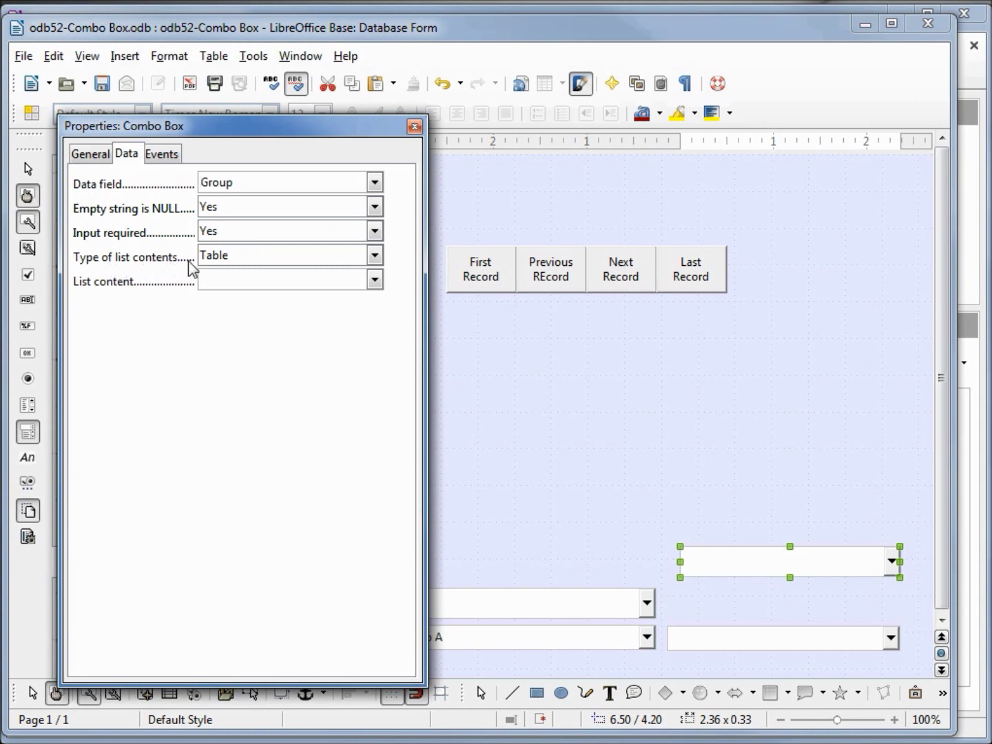
left_click(374, 257)
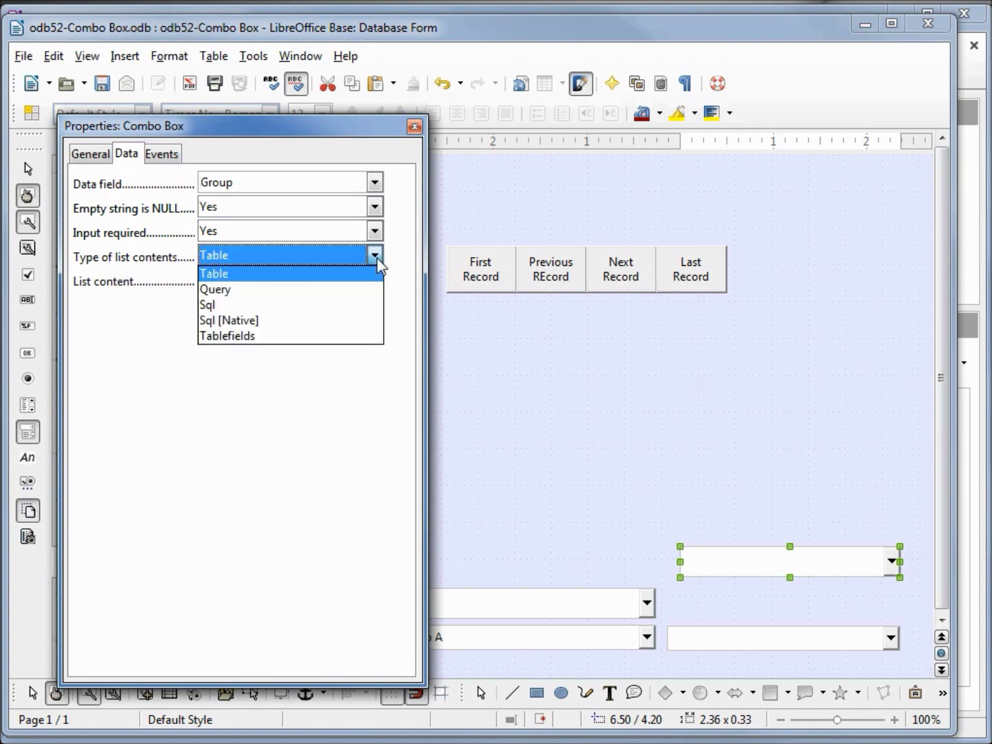
left_click(356, 305)
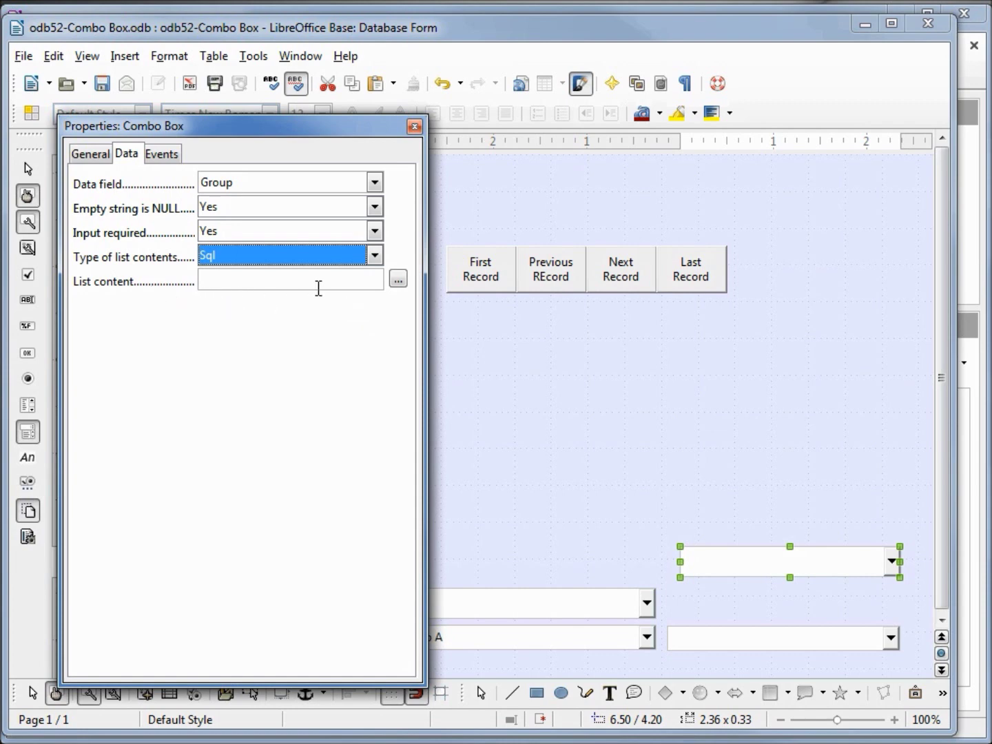
left_click(397, 280)
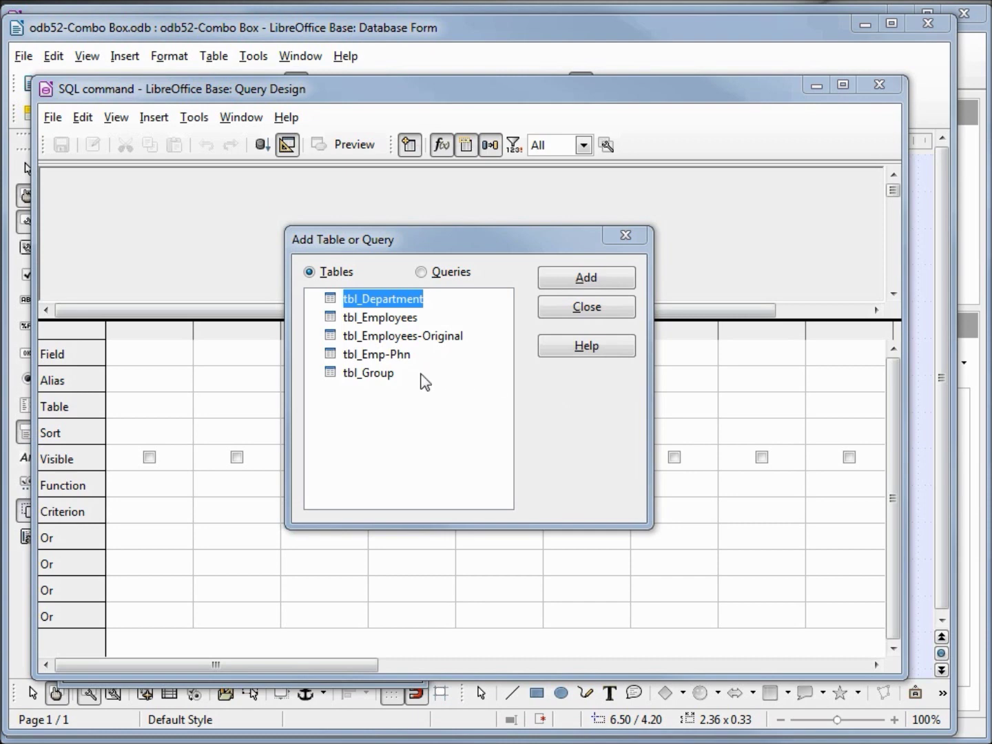
- Build a list query selecting Group Name from tbl_Group, run it, save it, and close the designer
left_click(382, 377)
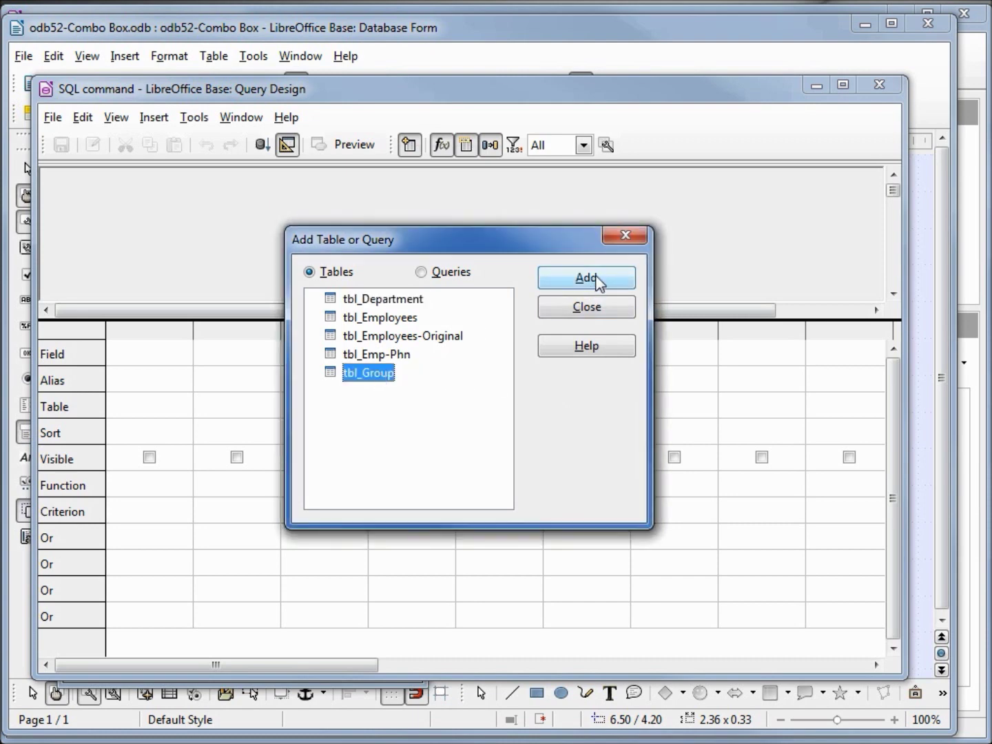
left_click(595, 278)
left_click(596, 306)
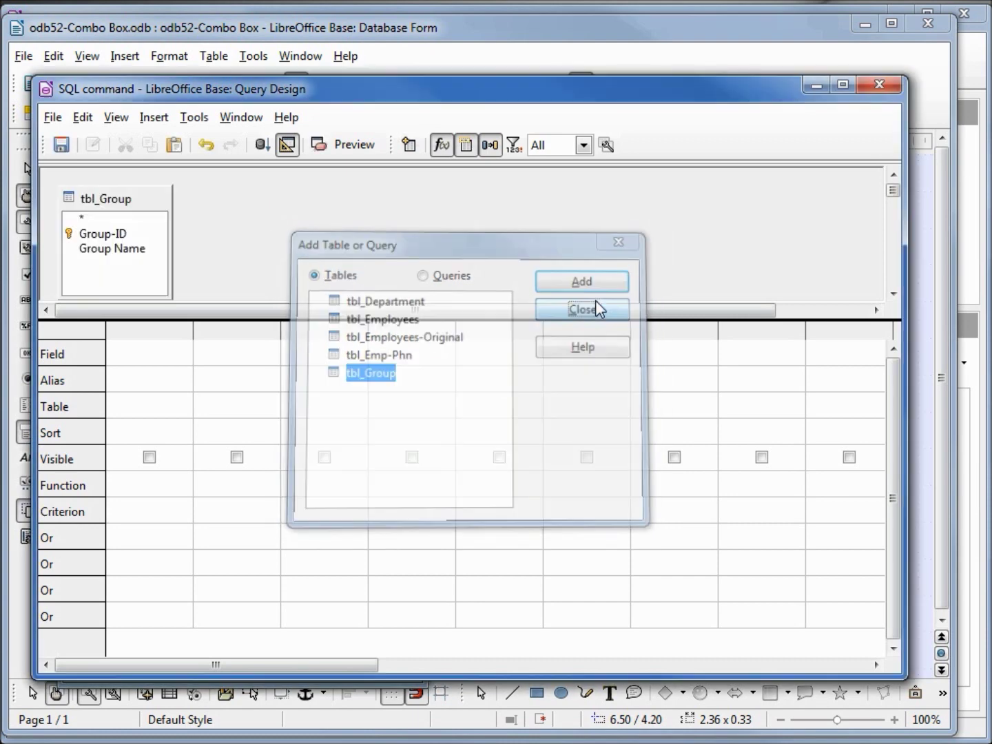
double_click(137, 249)
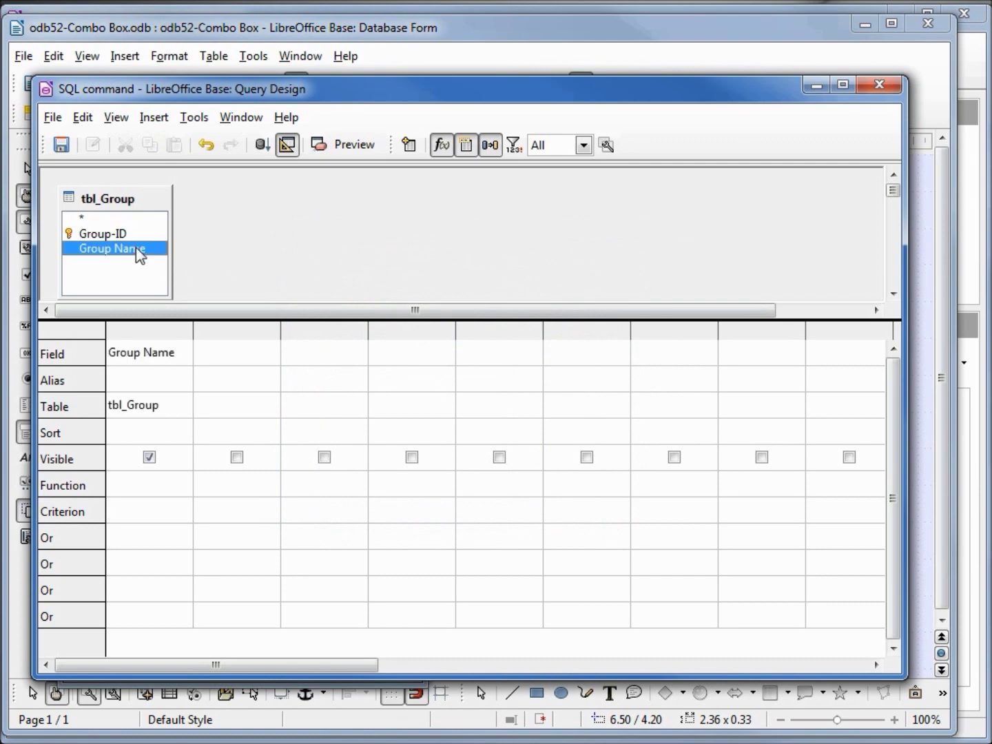
left_click(261, 145)
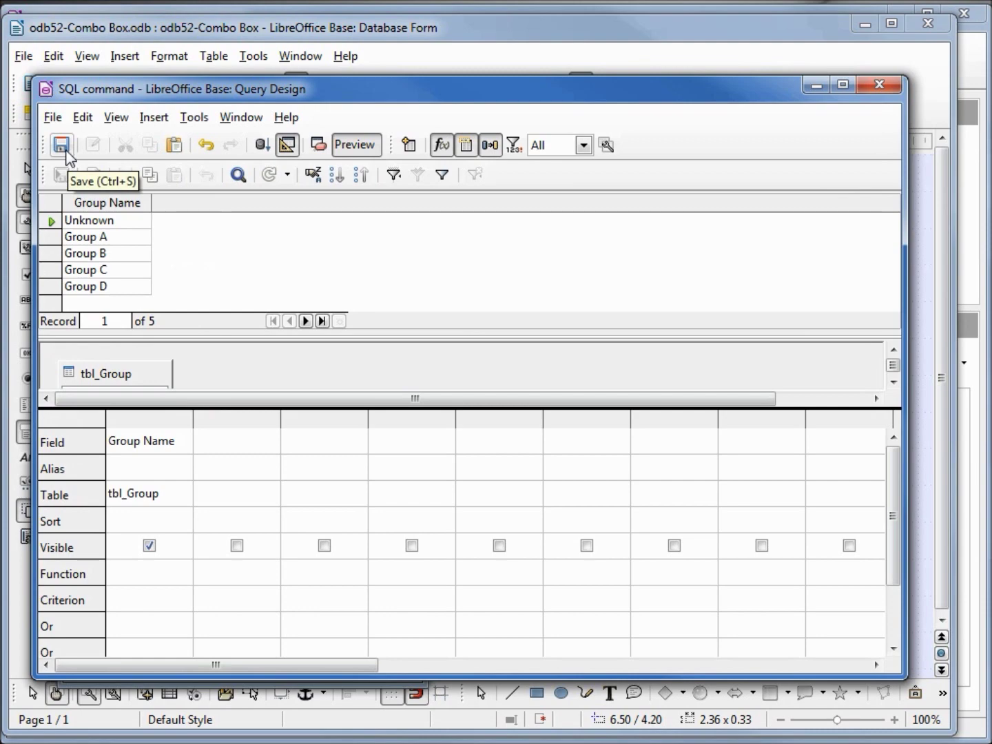
left_click(66, 151)
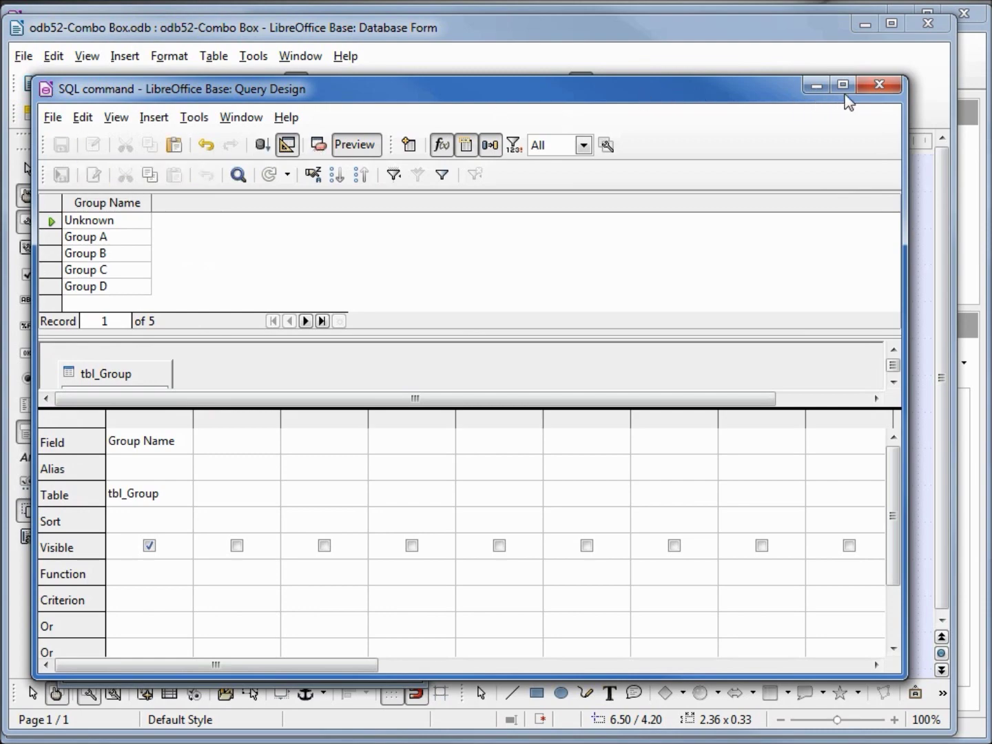
left_click(880, 86)
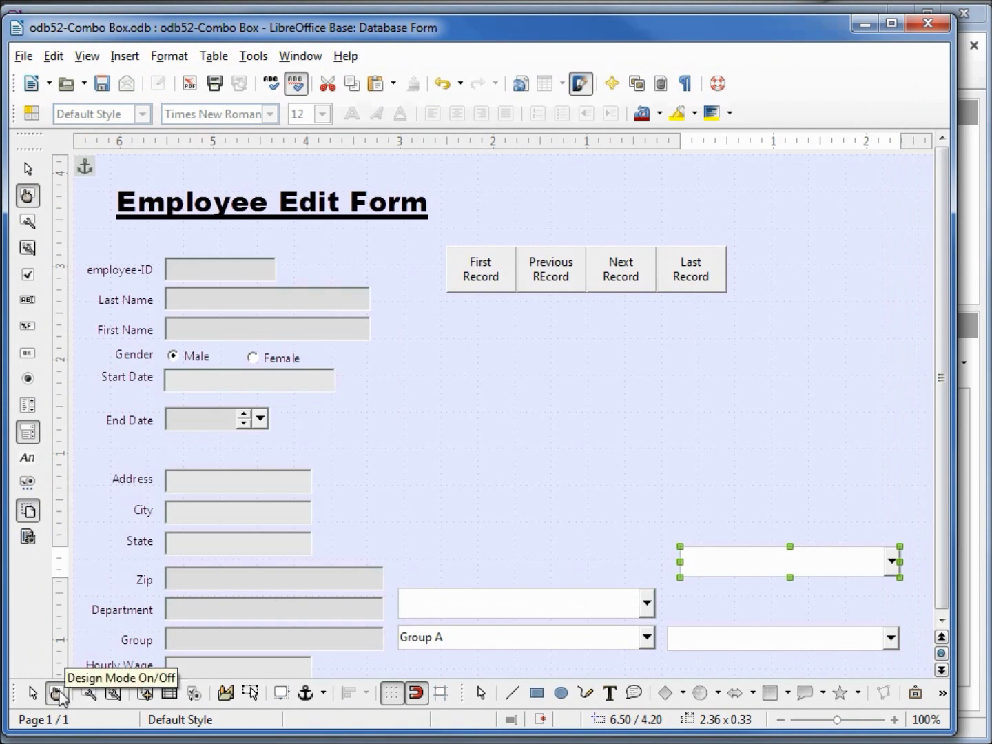
- In live data mode, set the employee's group to Group C with the right-hand combo box and save
left_click(58, 693)
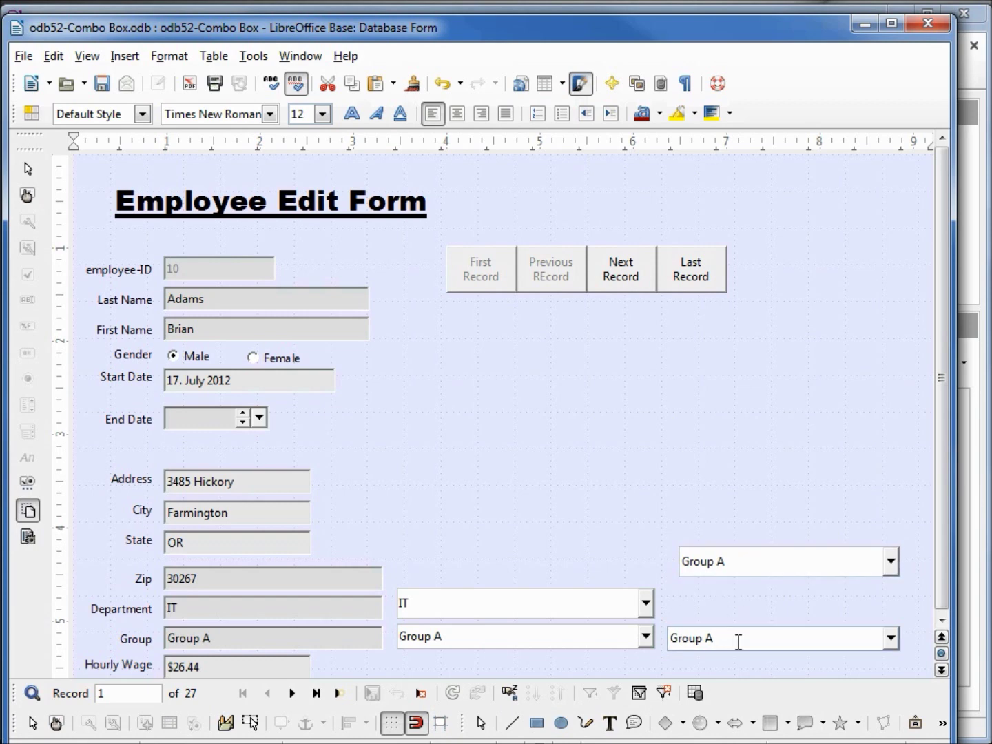
left_click(889, 639)
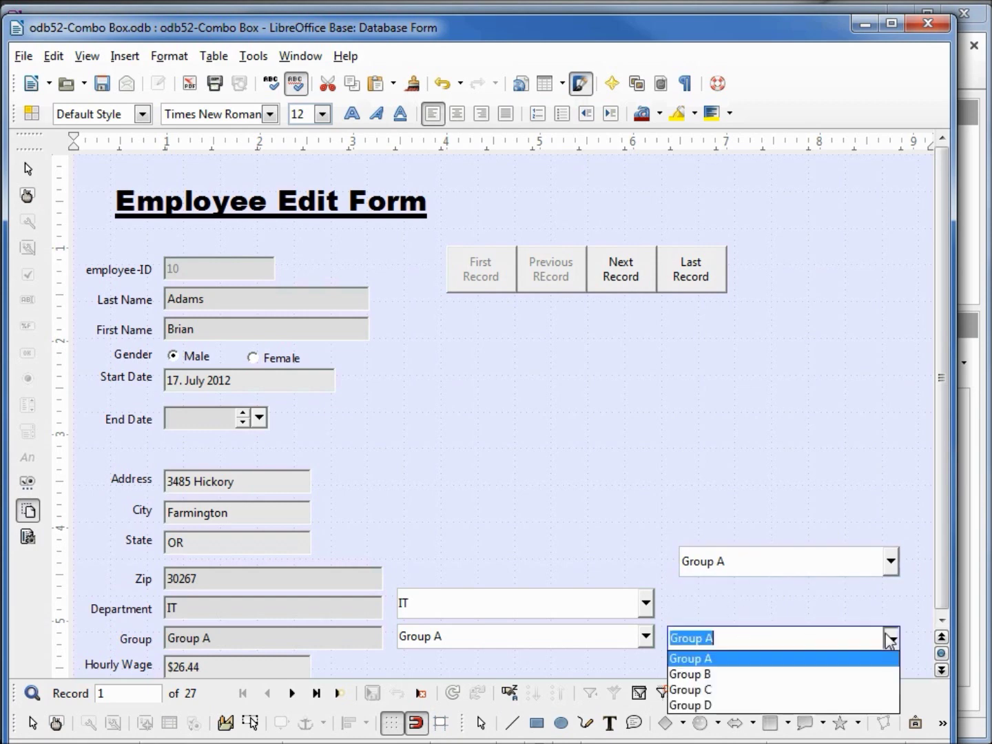
left_click(854, 689)
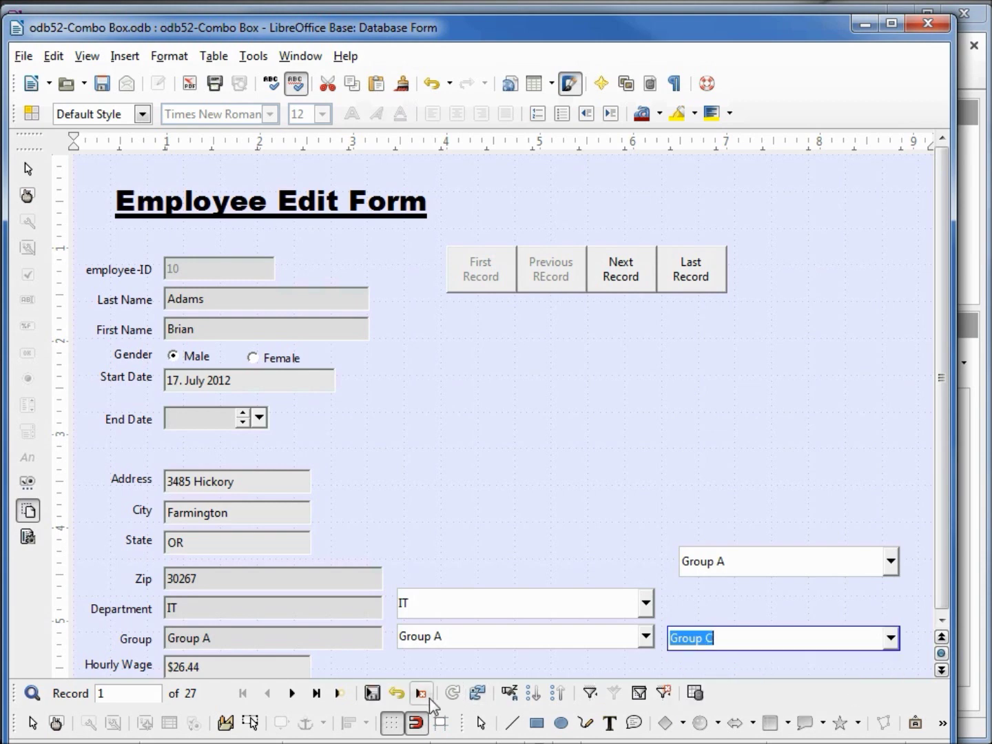
left_click(372, 693)
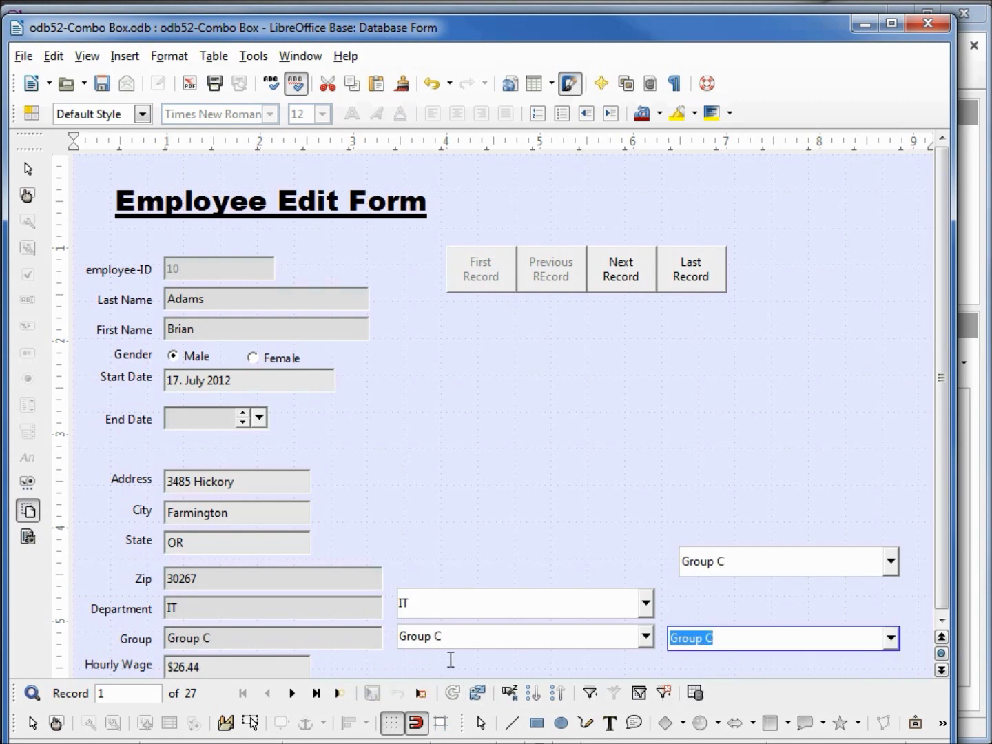
- Change the group to Group D with the upper combo box, save, and check the lower combo's choices
left_click(891, 560)
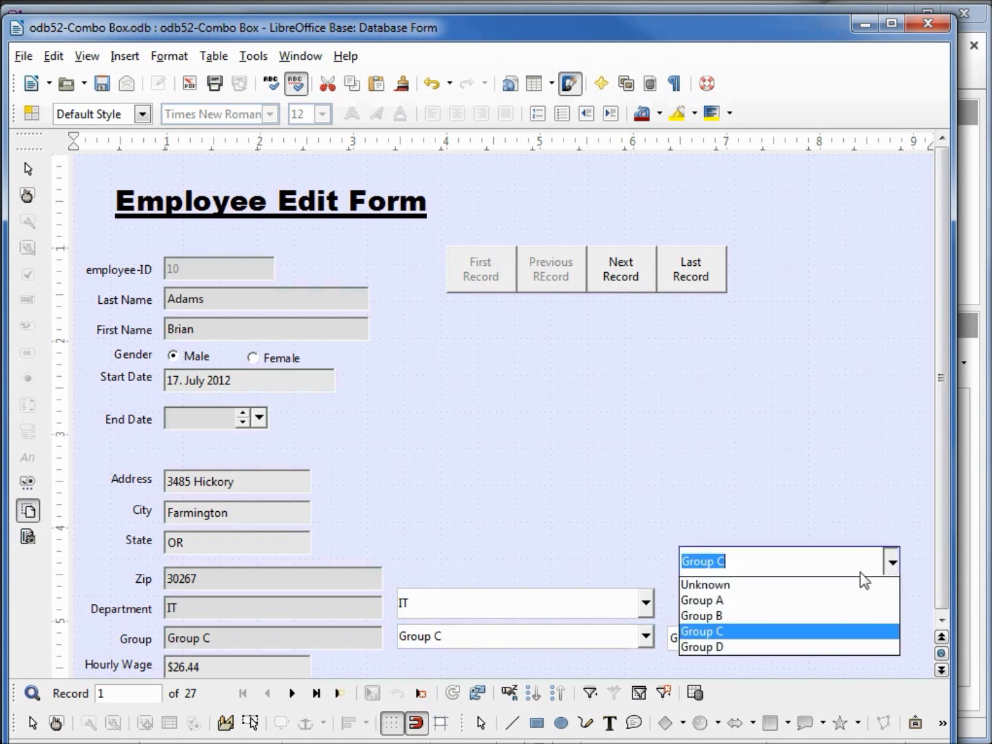
left_click(809, 646)
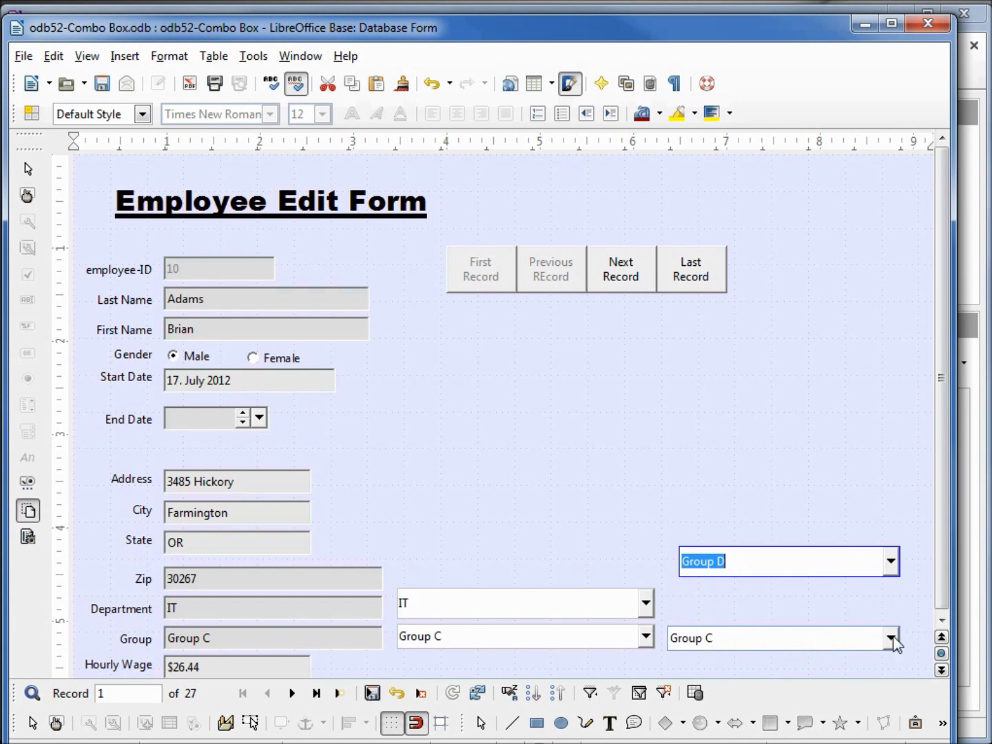
left_click(373, 696)
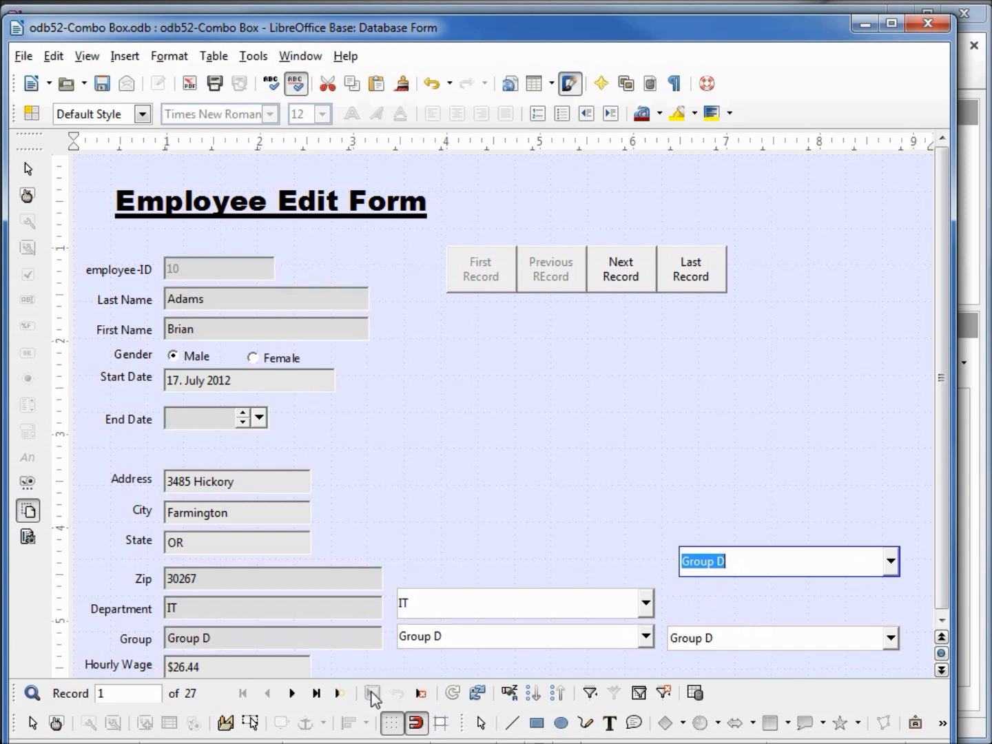
left_click(892, 639)
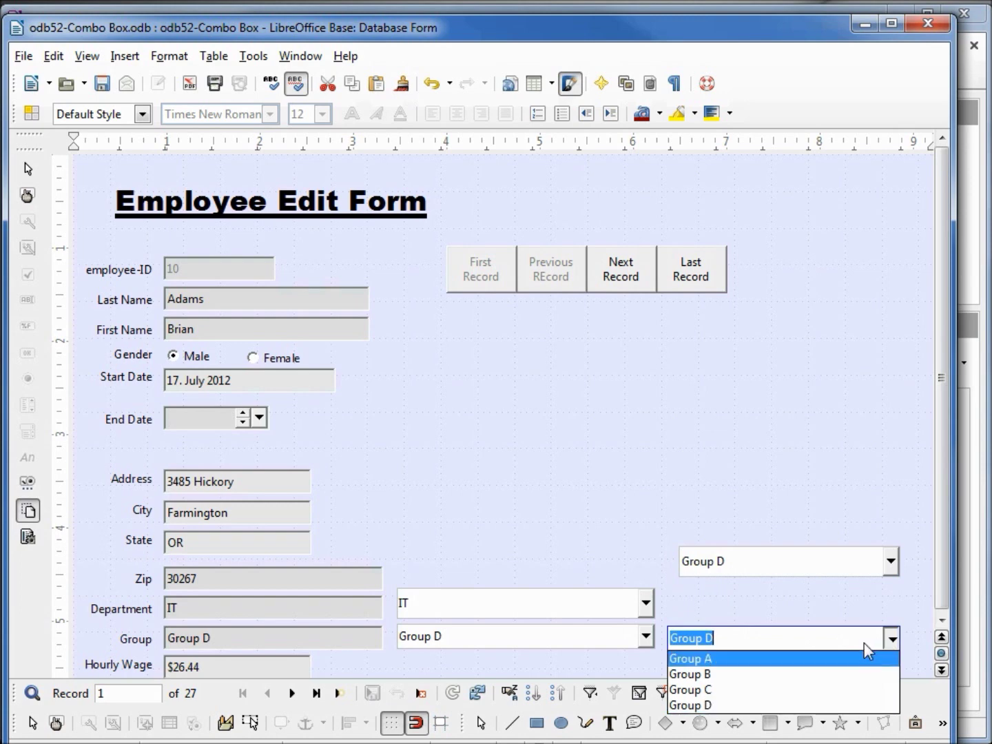
left_click(864, 641)
- Edit the lower combo box text from Group D to Group X and save the record
left_click(859, 639)
key("BackSpace")
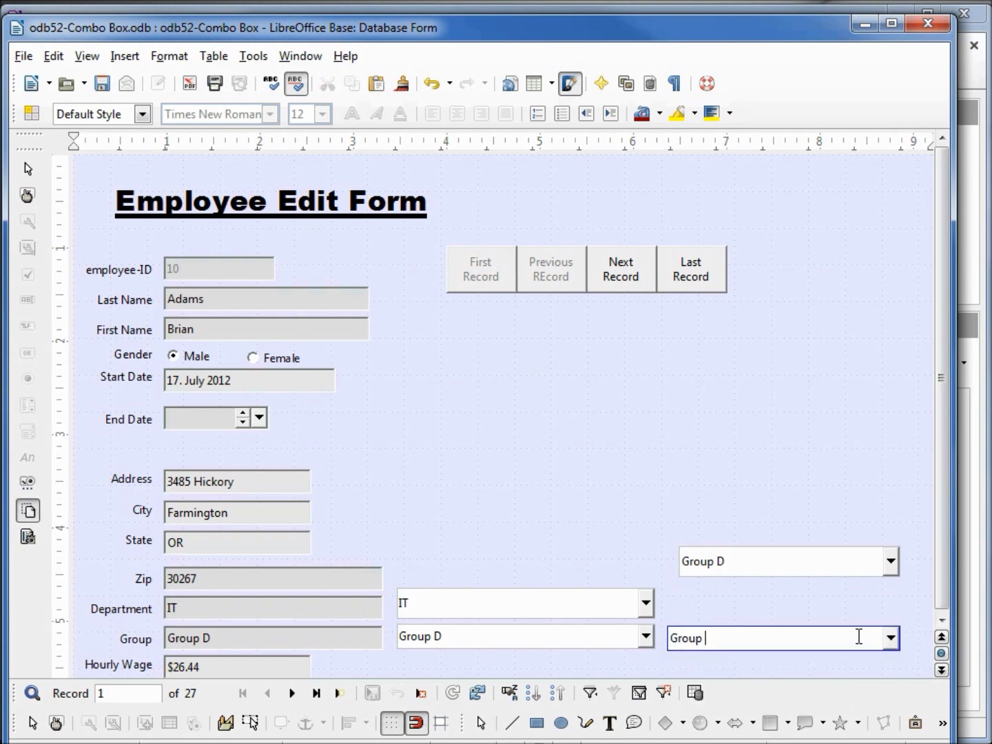
type("X")
left_click(373, 695)
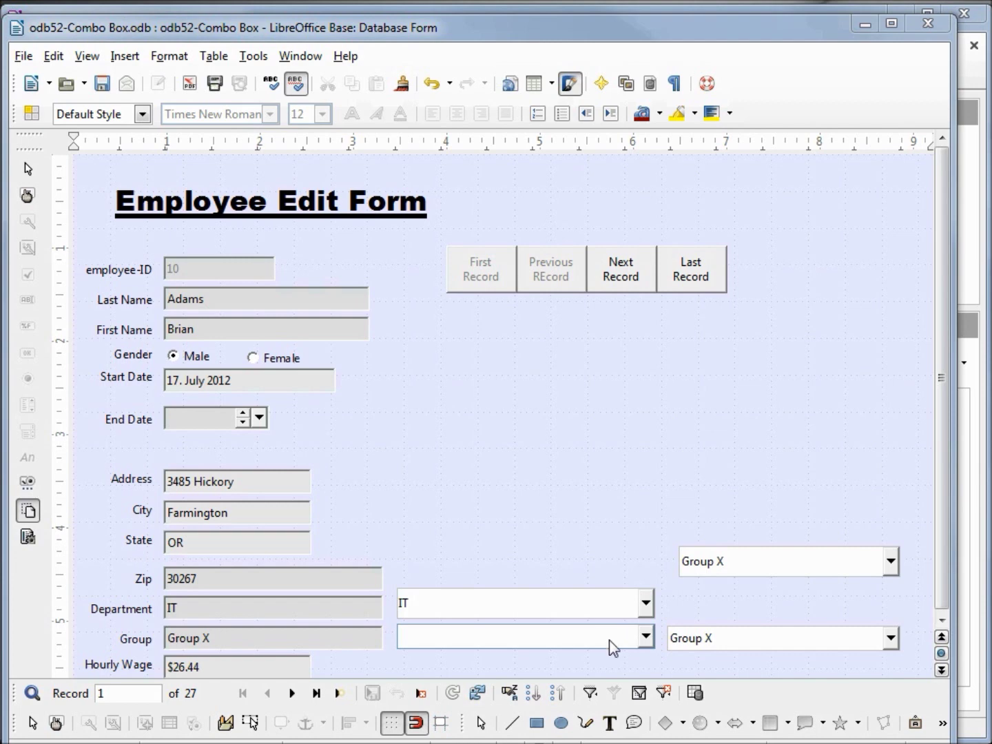
- Change employee 10's group from Group X to Group Y, save, and confirm Group Y is listed
left_click(889, 563)
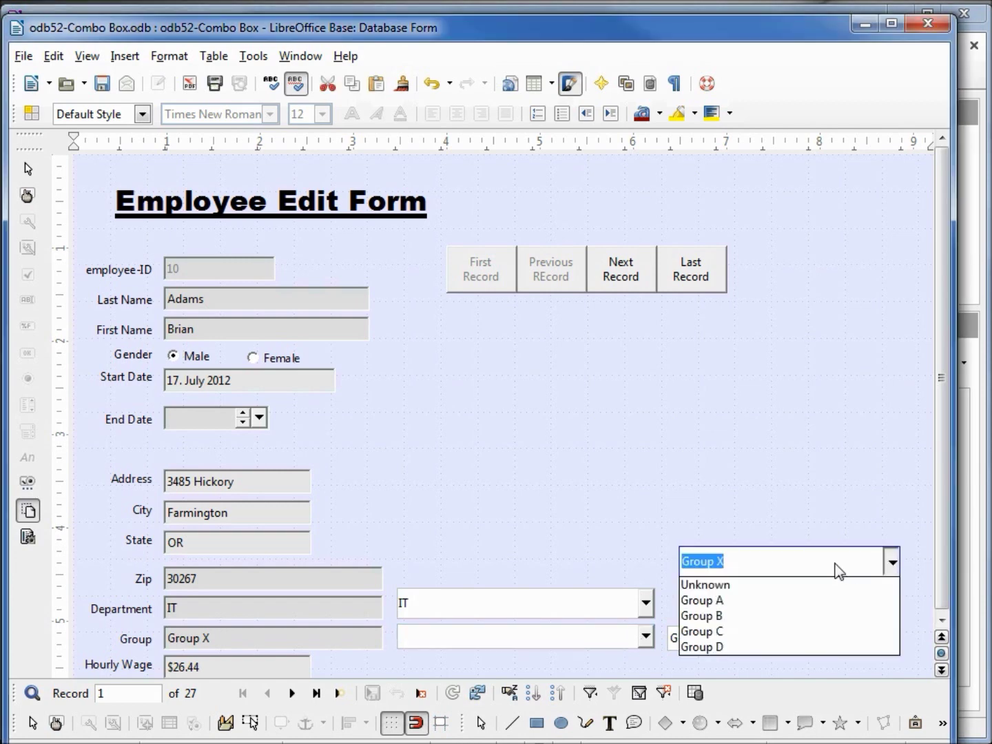
left_click(835, 567)
left_click(833, 561)
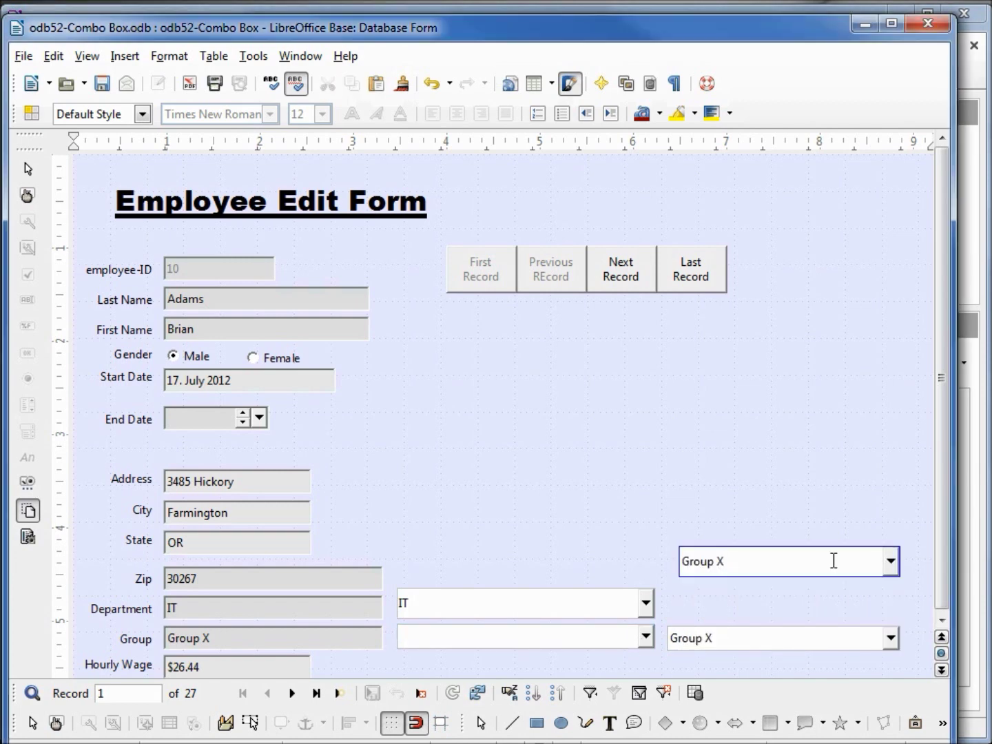
key("BackSpace")
type("Y")
left_click(372, 693)
left_click(889, 561)
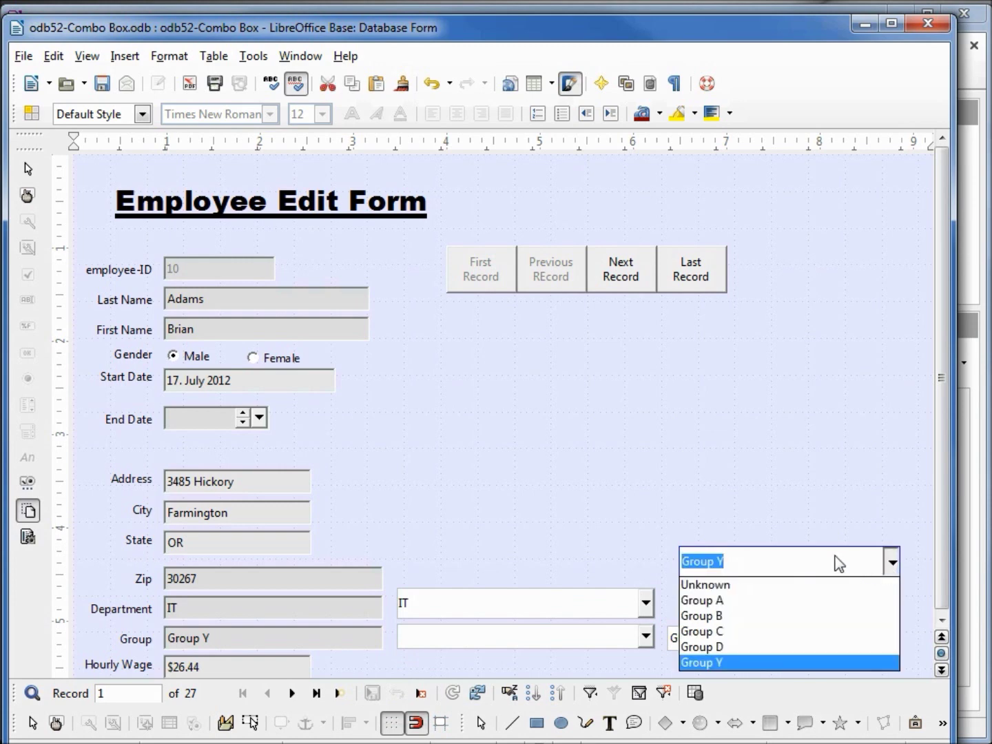
- Set the group back to Group X and save the record again
left_click(732, 560)
key("BackSpace")
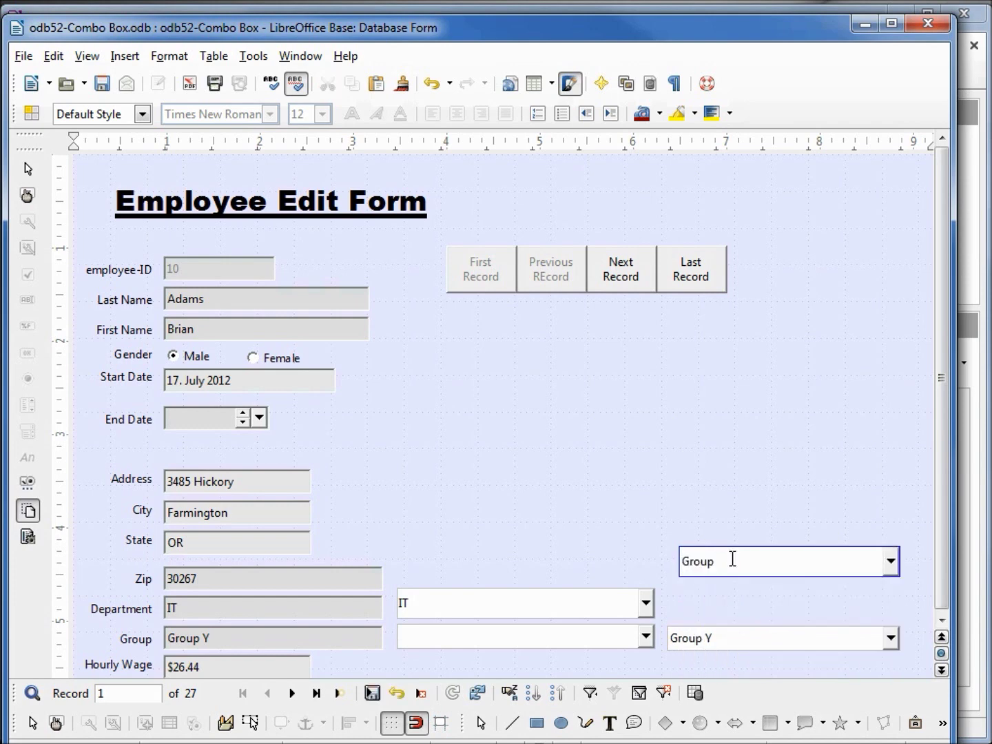
type("X")
left_click(372, 696)
- Check the group choices in both the upper and lower combo boxes
left_click(892, 561)
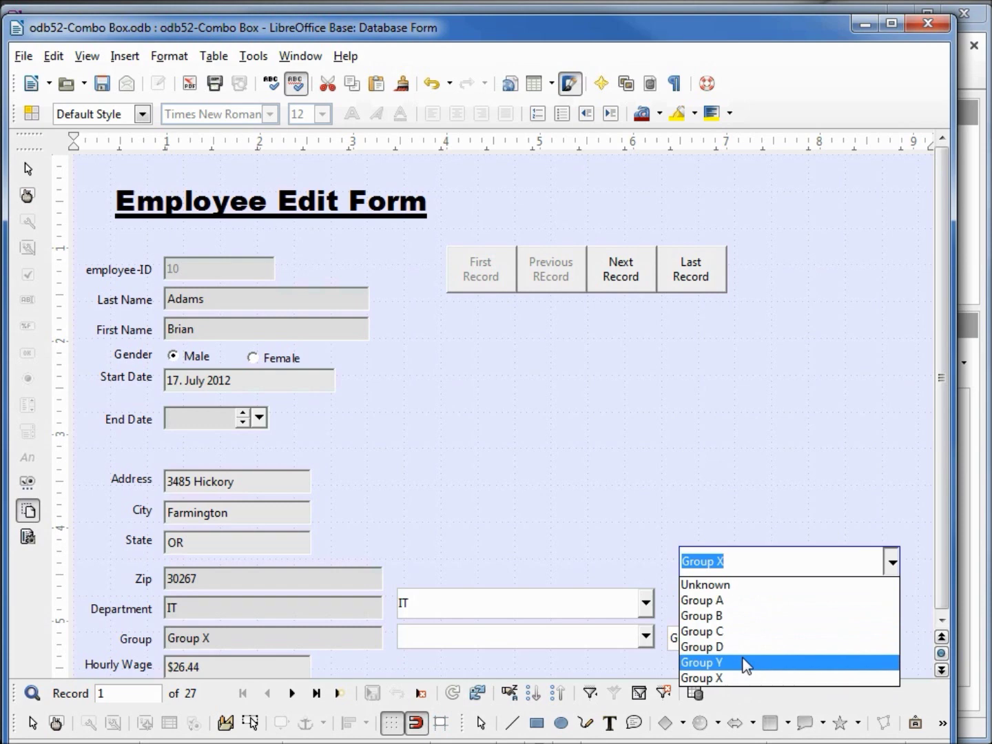
left_click(791, 571)
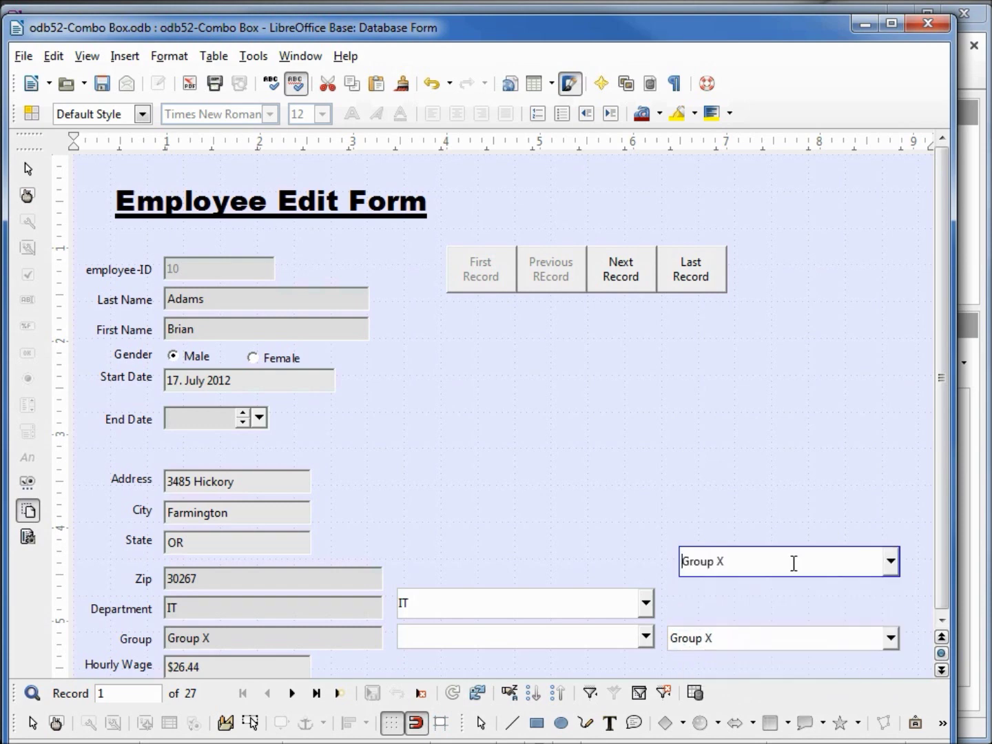
left_click(891, 639)
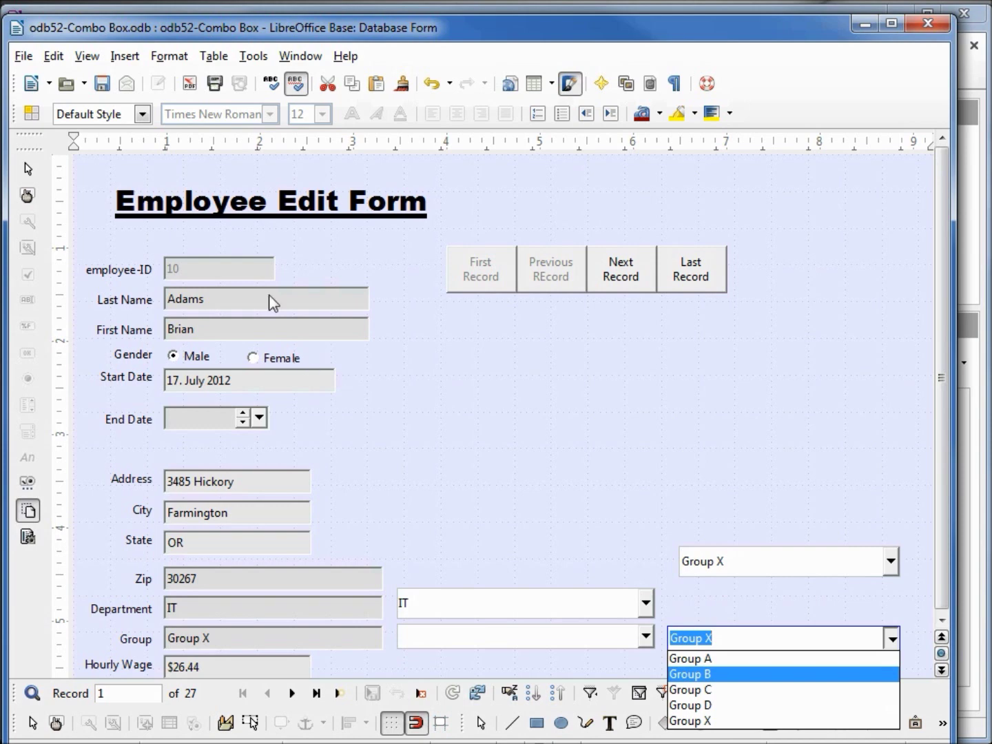
- Save and close the form, reopen odb52-Combo Box, and check its group choices
left_click(103, 84)
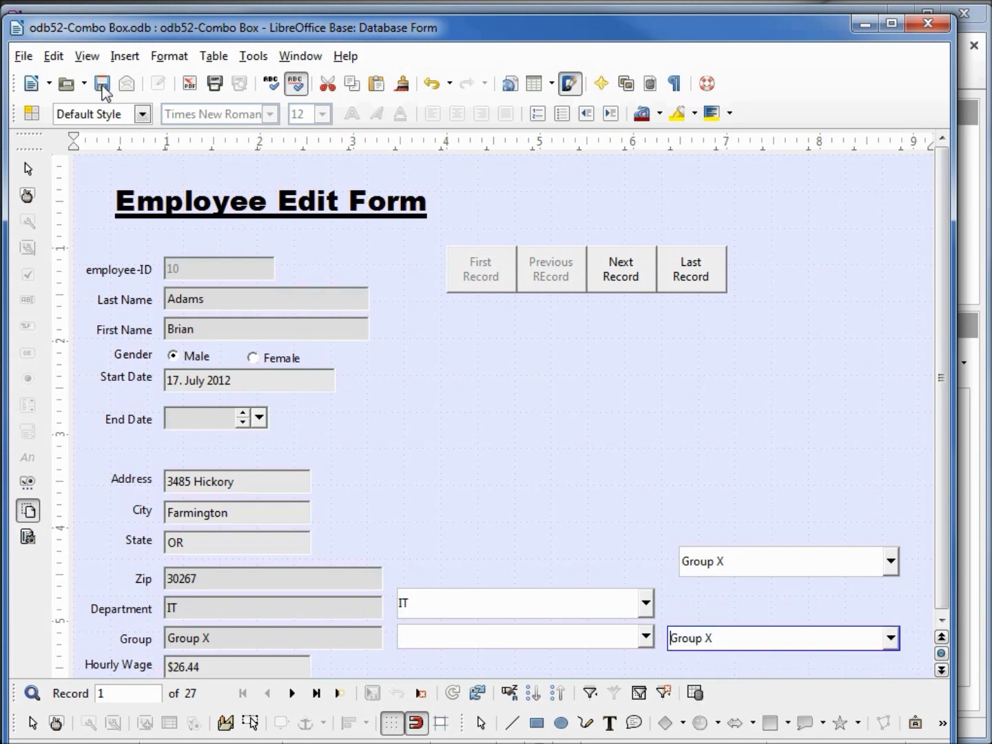
left_click(102, 84)
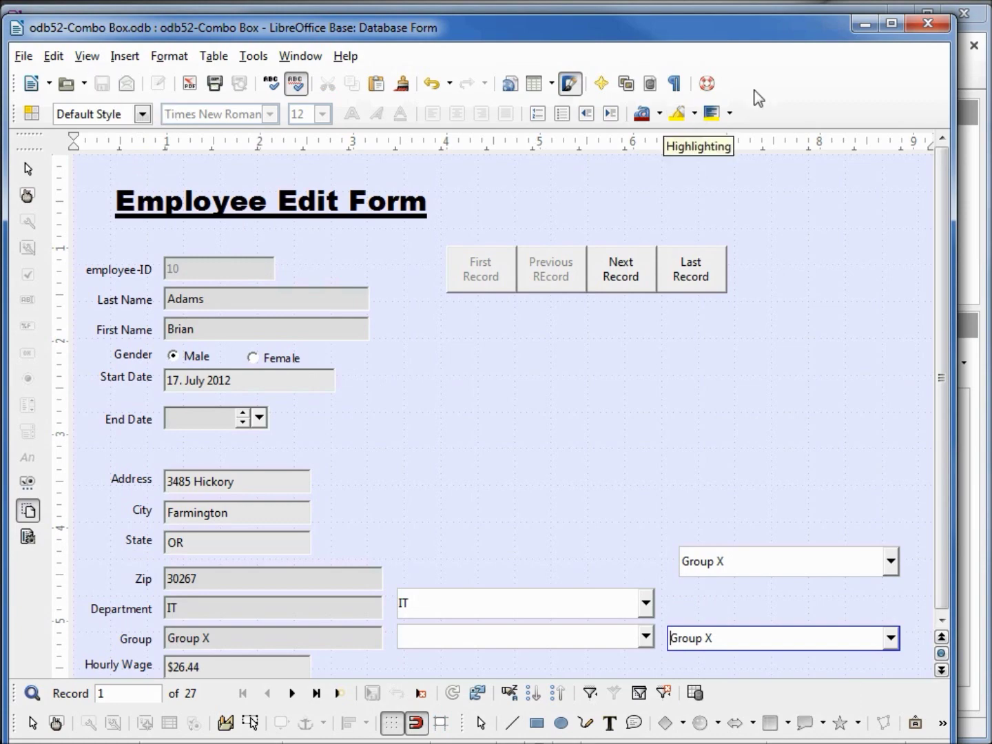
left_click(930, 27)
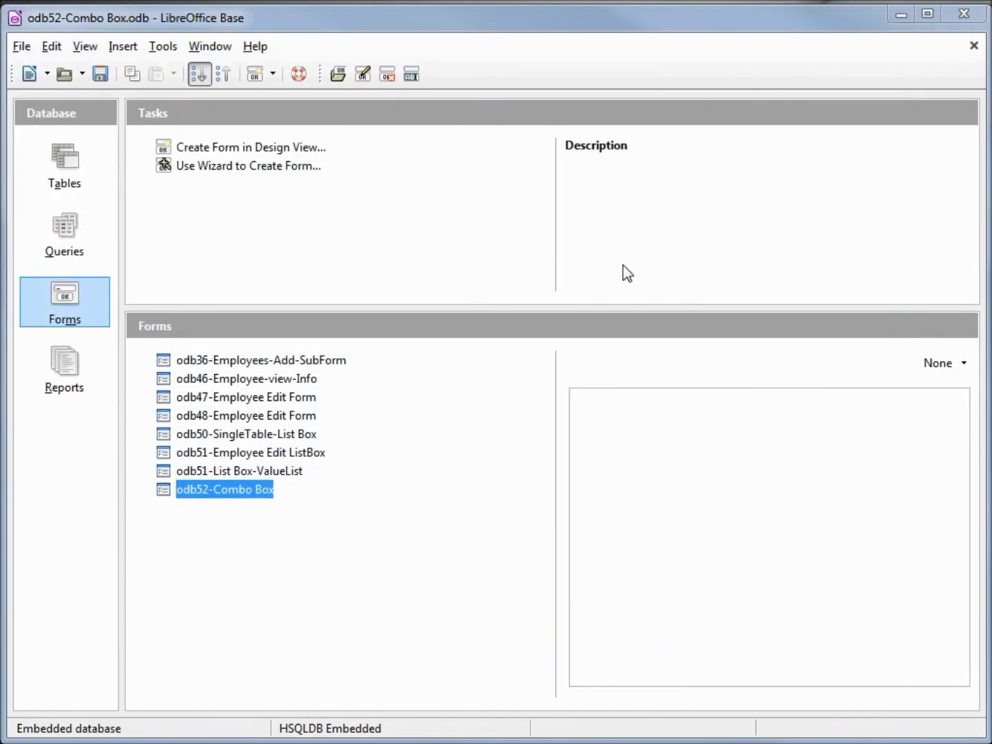
double_click(227, 487)
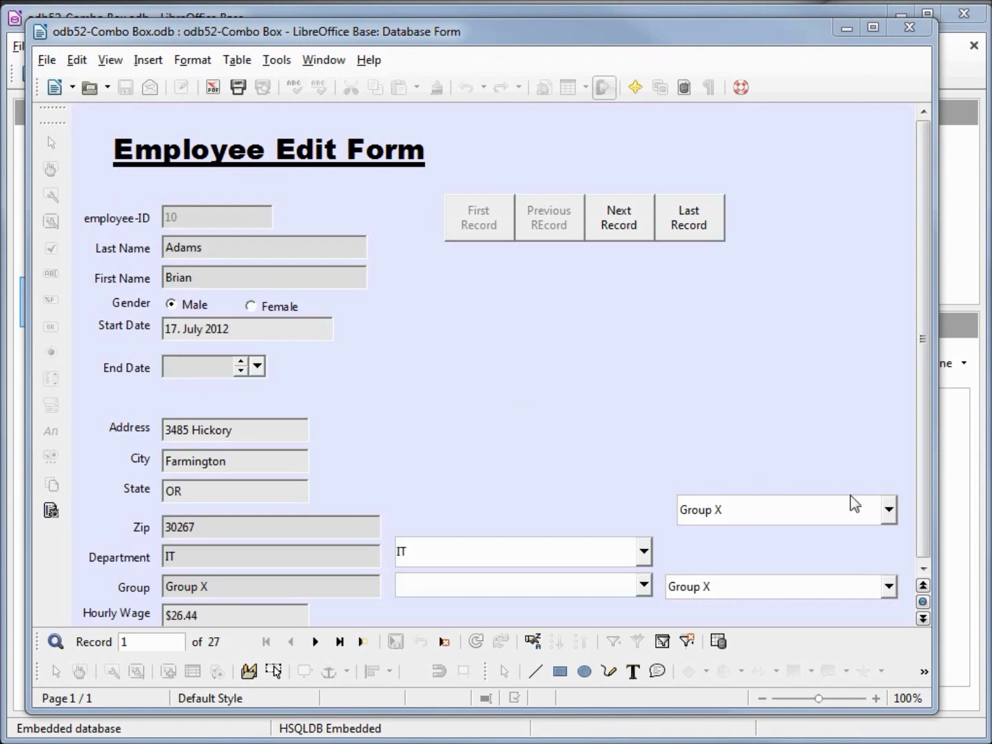
left_click(890, 512)
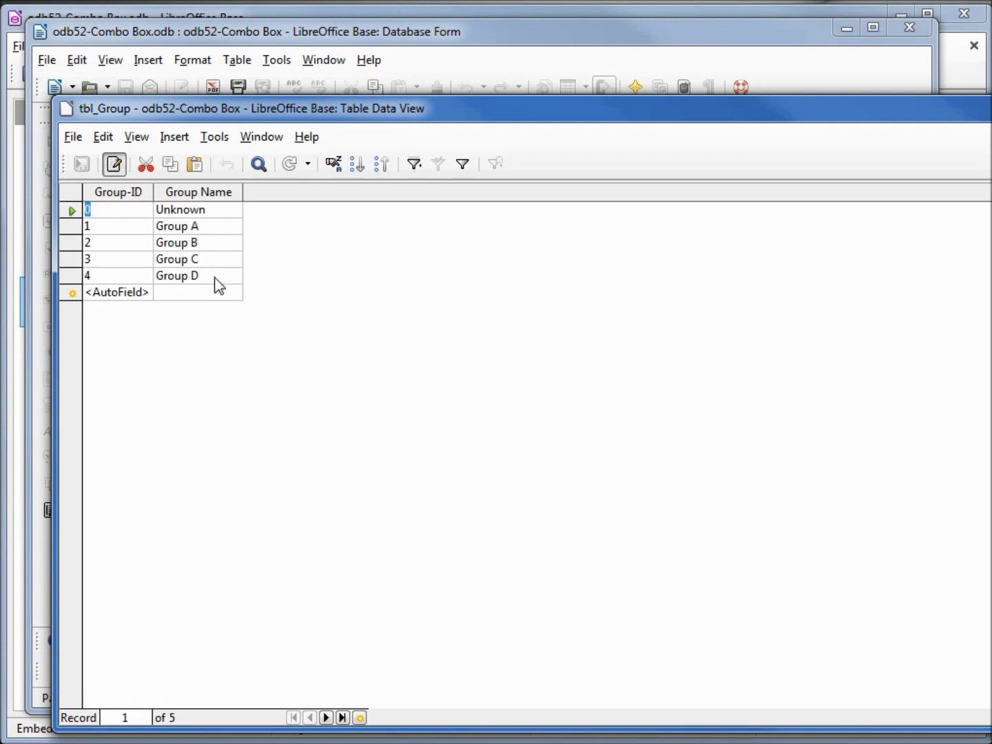
- Bring the form in front of the table and check the lower Group combo's choices
left_click(344, 33)
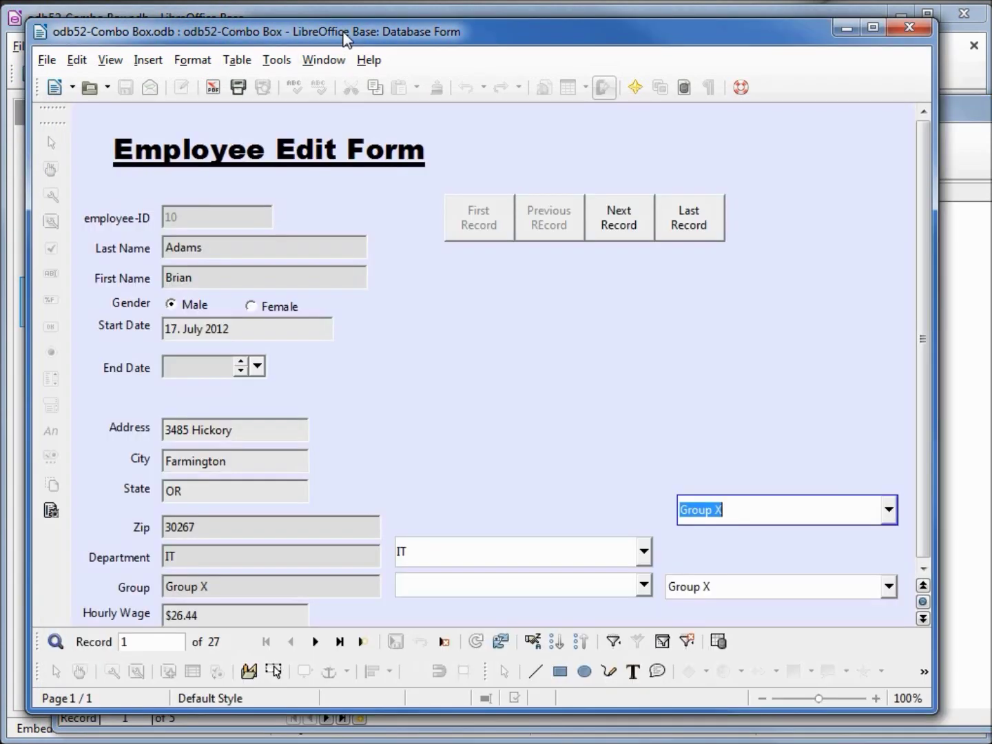
left_click(889, 587)
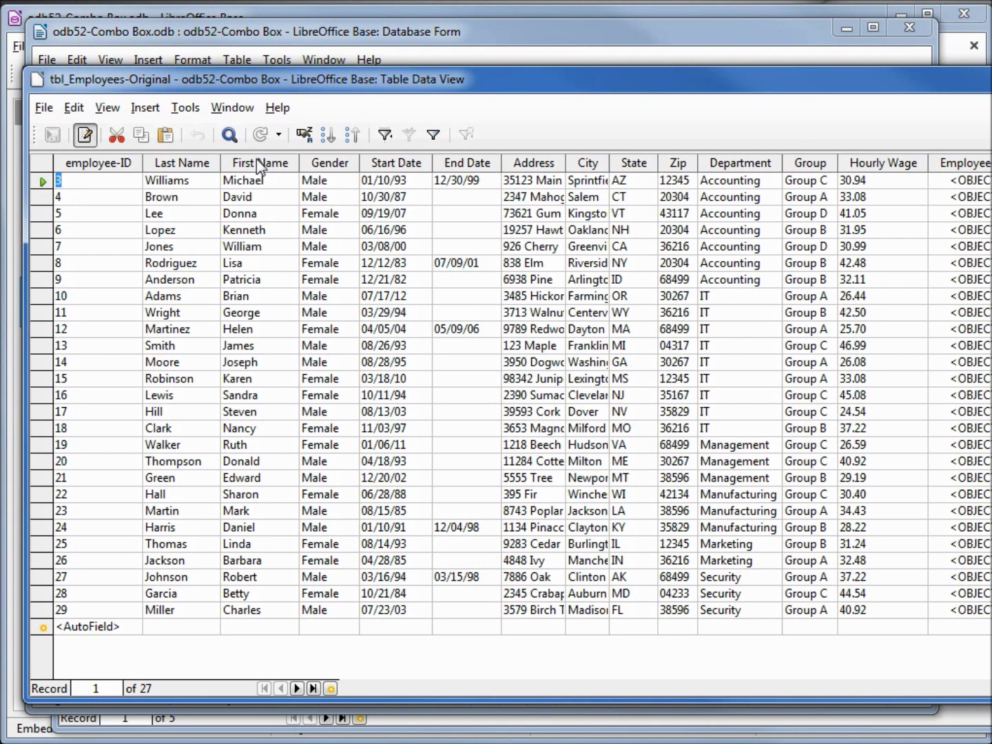
- Refresh the employee table so employee 10 shows Group X, then bring the form forward
left_click(260, 136)
left_click(606, 48)
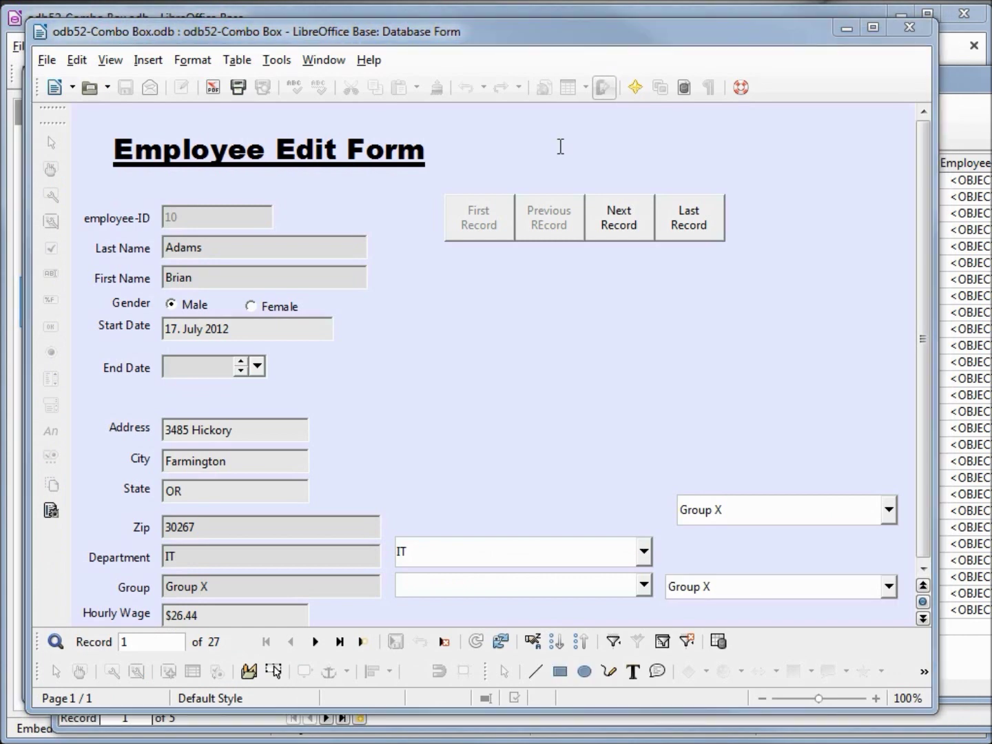